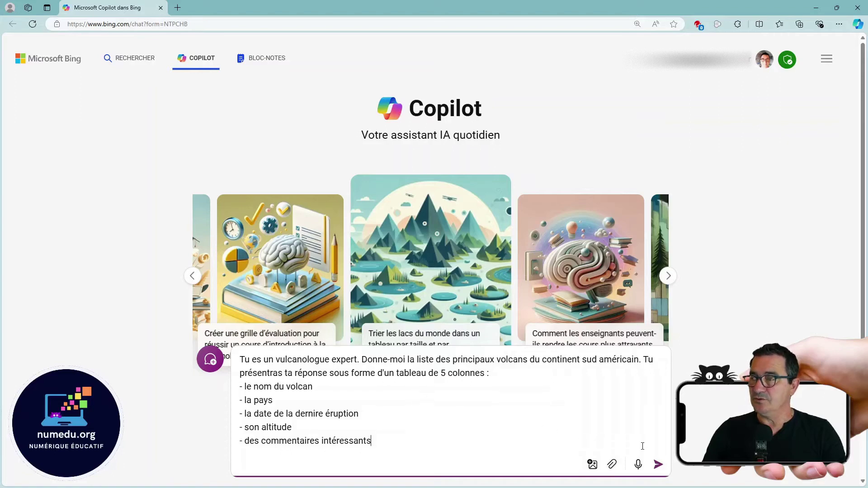
- Submit the South American volcano table prompt to Copilot and open the table from its answer in Excel
left_click(658, 465)
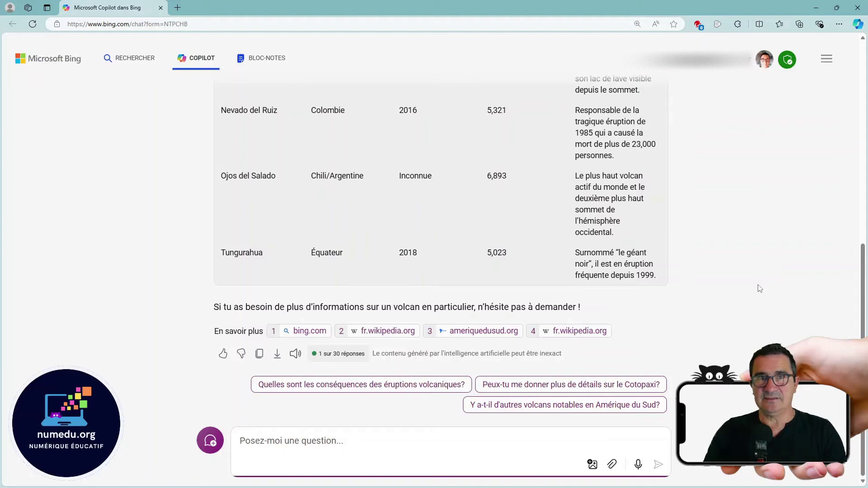
scroll(757, 291, "up", 6)
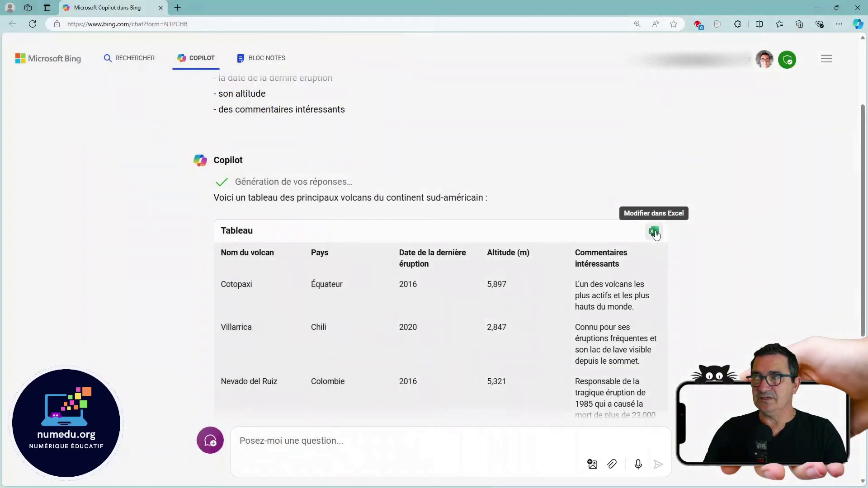
left_click(654, 232)
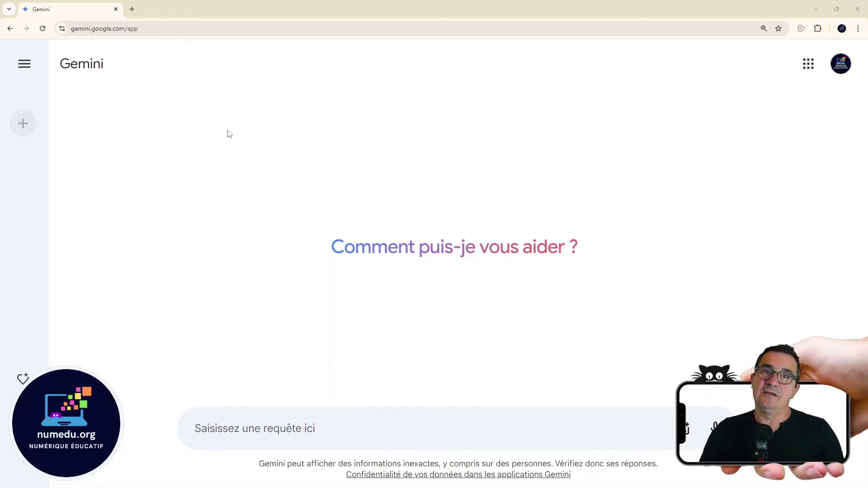
- Switch to Gemini and ask in French, as an expert volcanologist, for a 5-column South American volcano table: name, country, last eruption, altitude, interesting comments
left_click(267, 428)
type("Tu es un vulcanologue expert. Donne-moi la liste des principaux volcans du continent sud américain. Tu présentras ta réponse sous forme d'un tableau de 5 colonnes : - le nom du volcan - la pays - la date de la dernire éruption - son altitude - des commentaires intéressants")
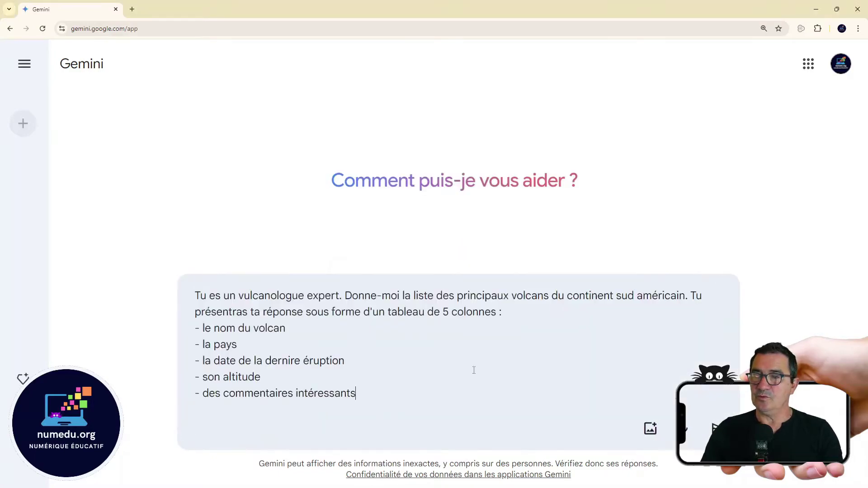
left_click(716, 428)
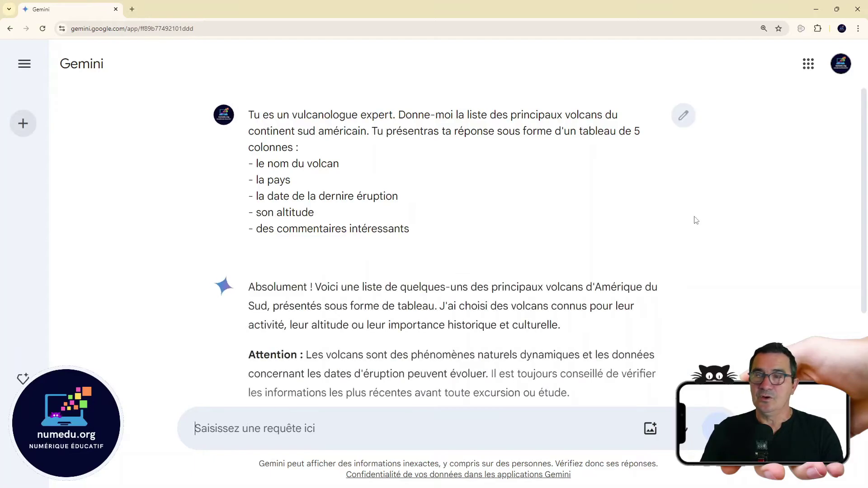
- Export Gemini's volcano table to Google Sheets and widen column A in the opened spreadsheet
scroll(637, 244, "down", 10)
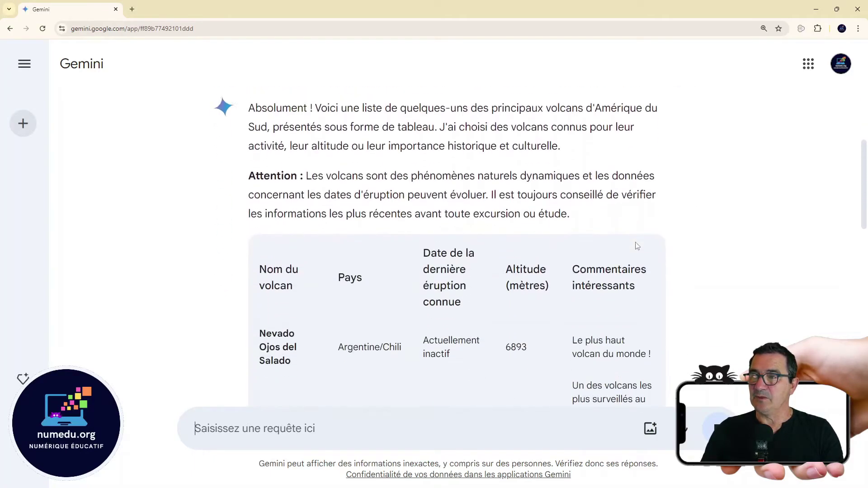
scroll(635, 242, "down", 5)
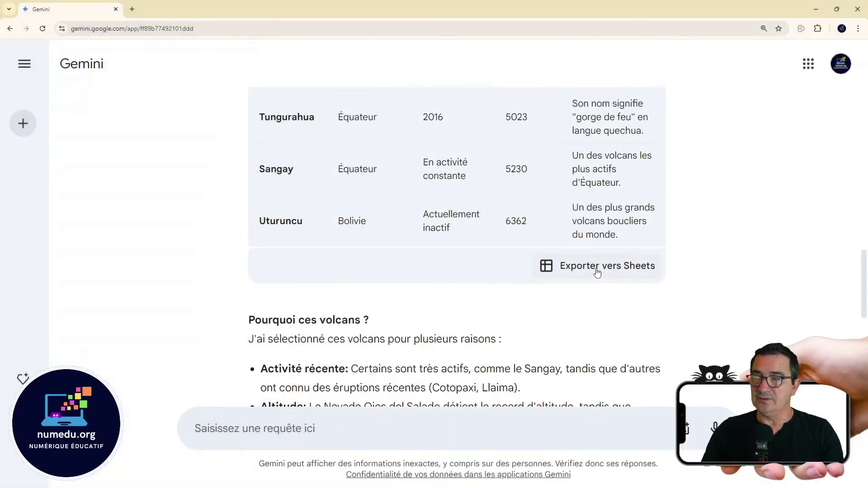
left_click(597, 270)
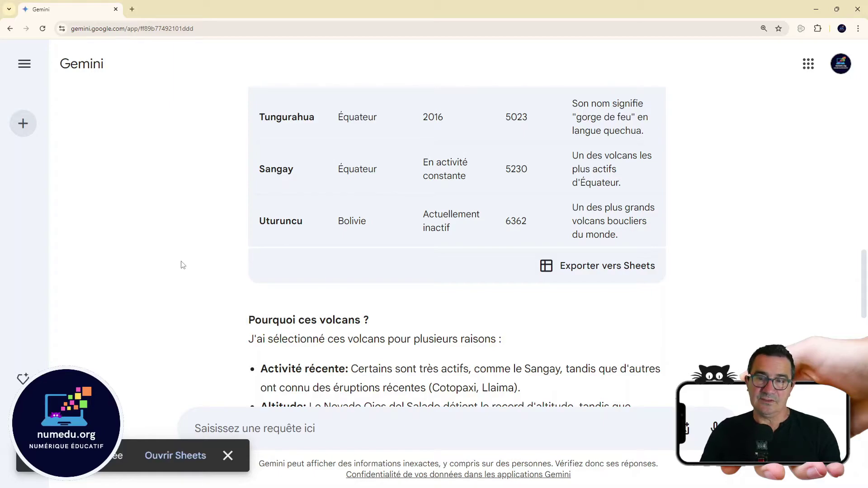
left_click(178, 456)
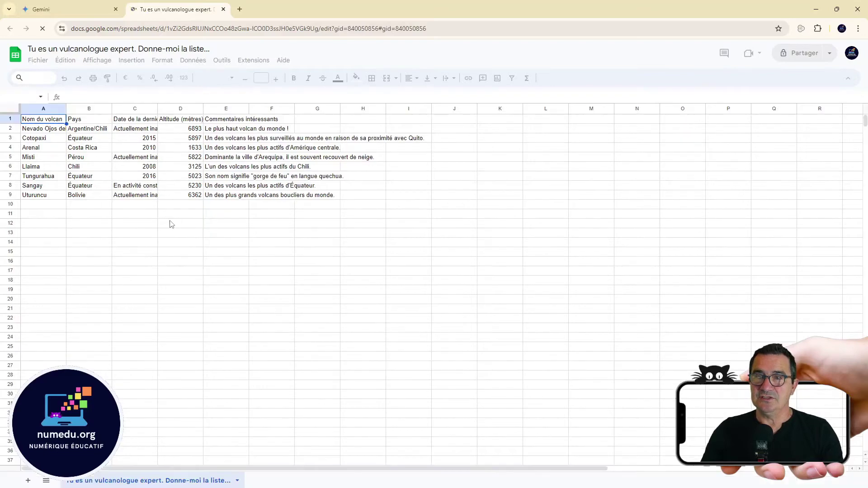
left_click_drag(66, 108, 104, 108)
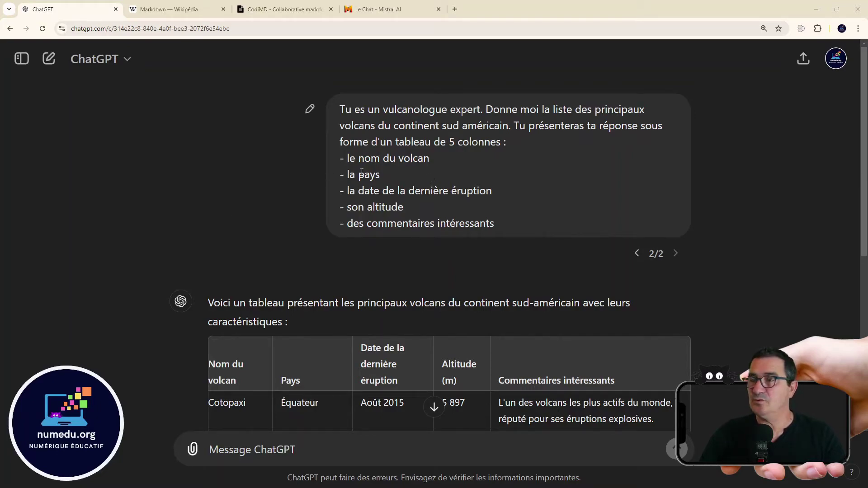
- Switch to ChatGPT and copy only the volcano table, from its header row to the Nevado del Ruiz comment
scroll(239, 138, "down", 4)
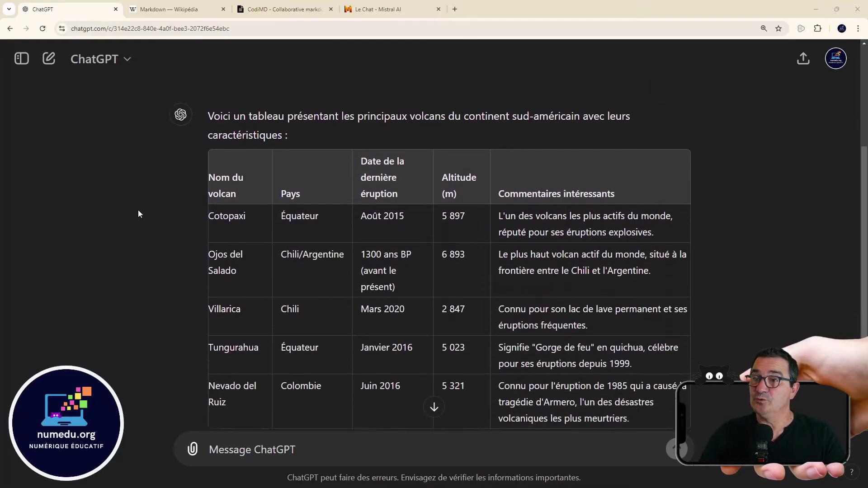
scroll(138, 213, "down", 2)
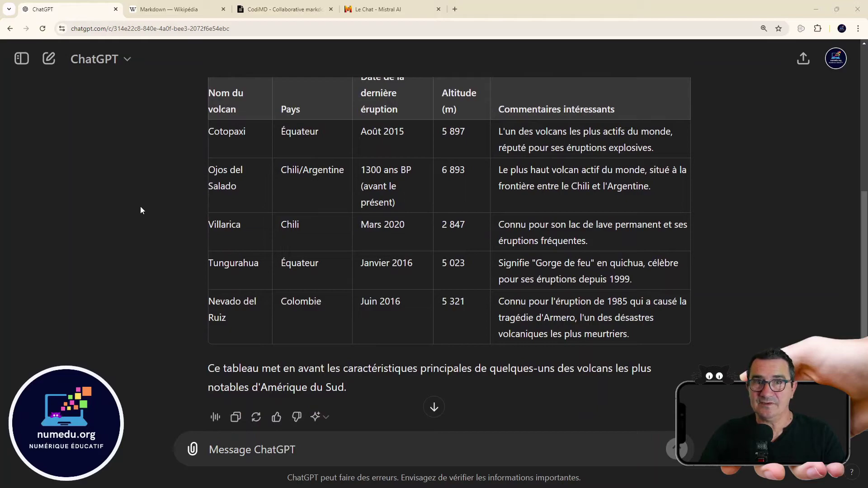
scroll(141, 209, "down", 1)
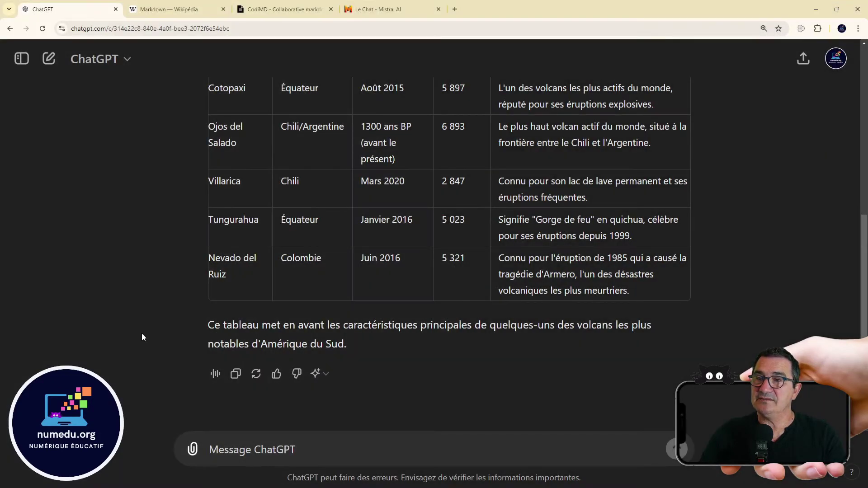
scroll(141, 337, "up", 3)
scroll(236, 156, "down", 1)
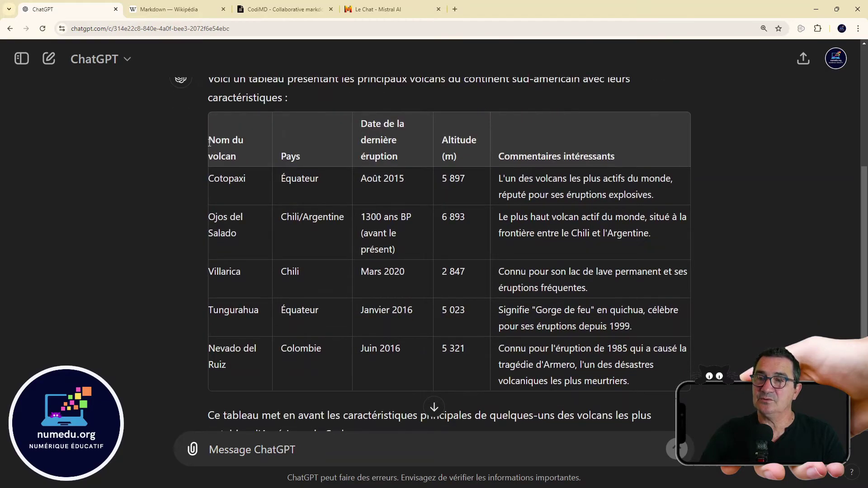
left_click_drag(212, 142, 634, 377)
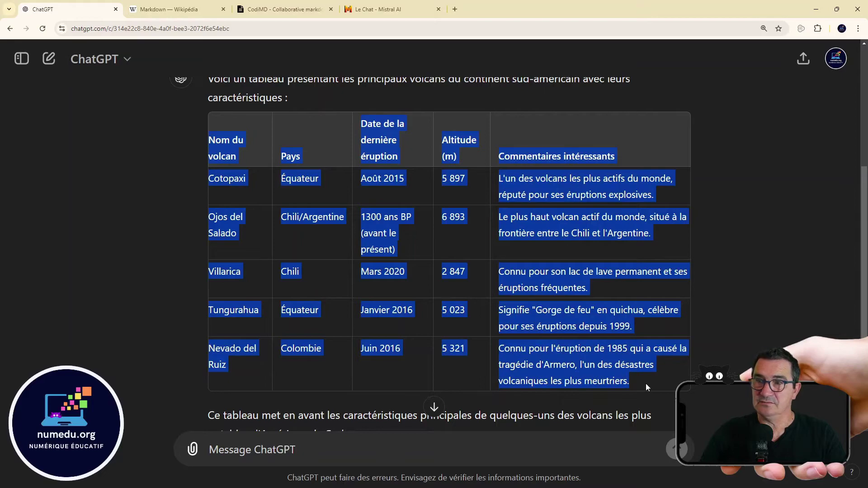
right_click(540, 226)
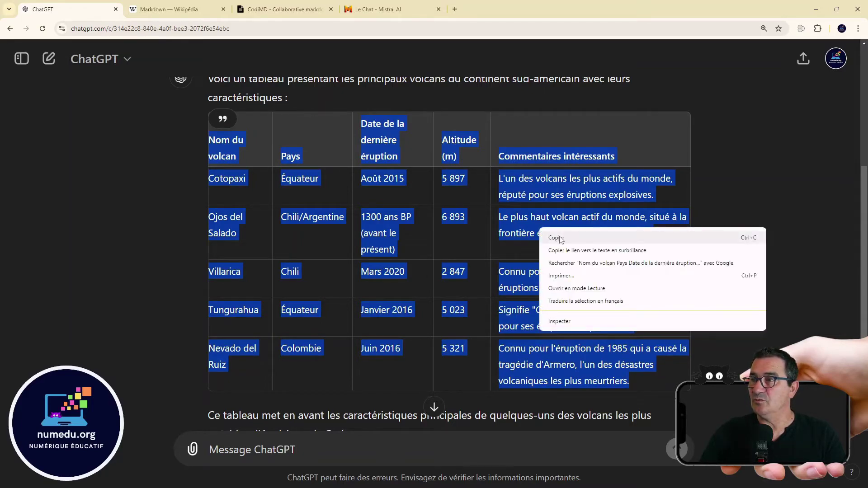
left_click(560, 235)
left_click(698, 262)
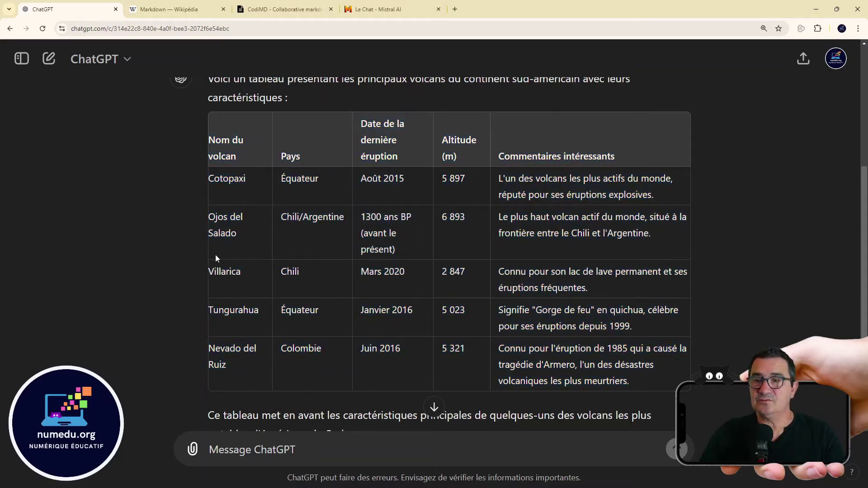
- Copy ChatGPT's entire volcano answer, including the text around the table
scroll(168, 219, "down", 1)
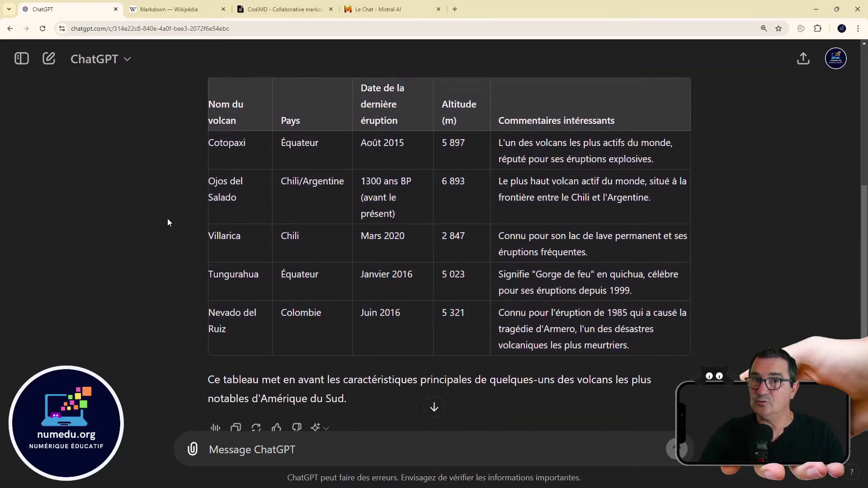
scroll(167, 218, "down", 1)
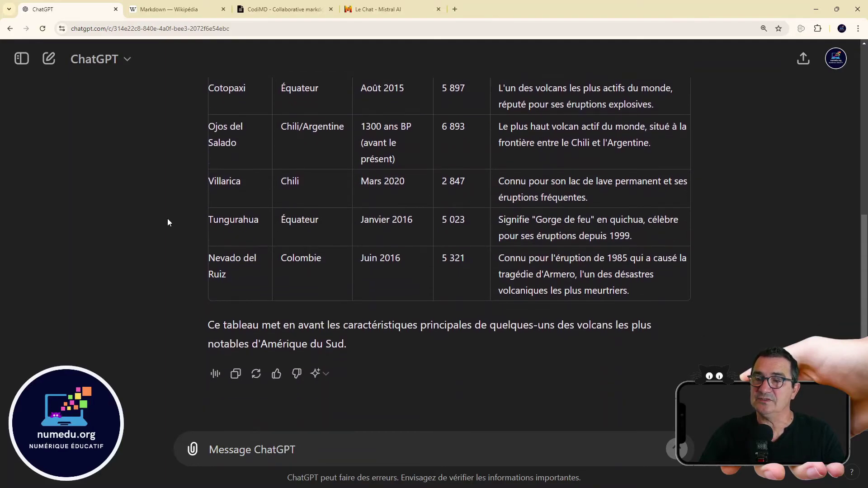
left_click(236, 375)
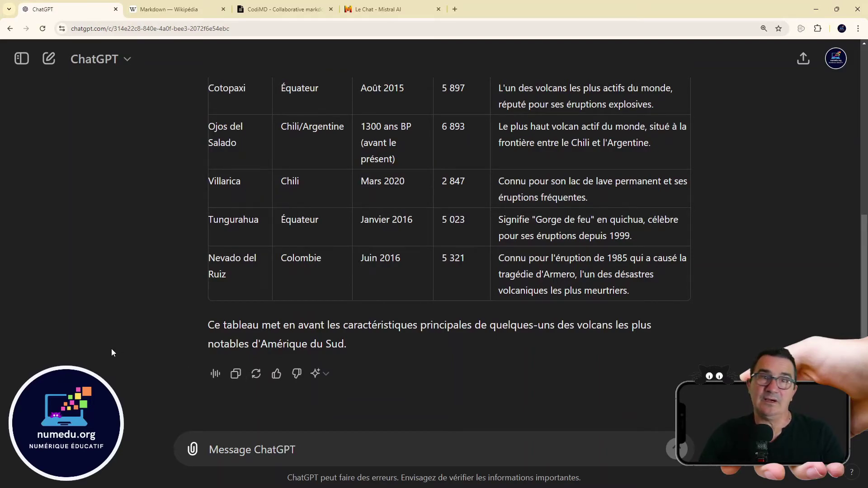
- Switch to the French Wikipedia article on Markdown and read its introduction and "Évolutions" section
left_click(171, 7)
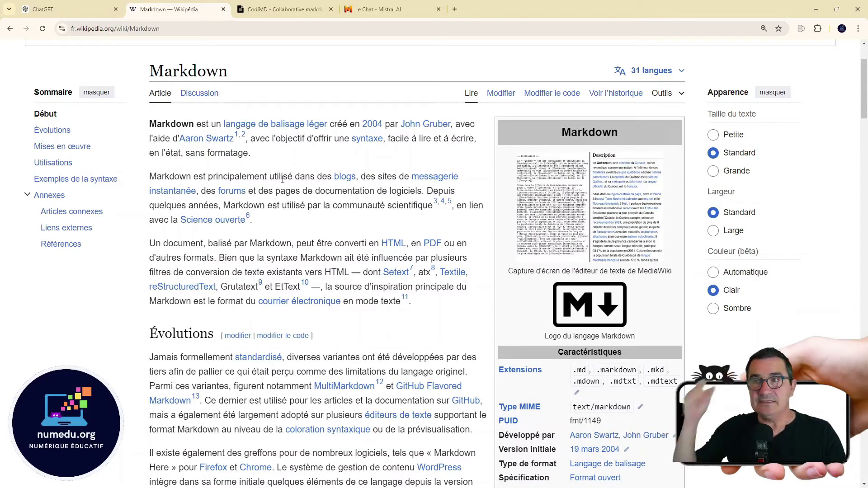
scroll(67, 288, "down", 4)
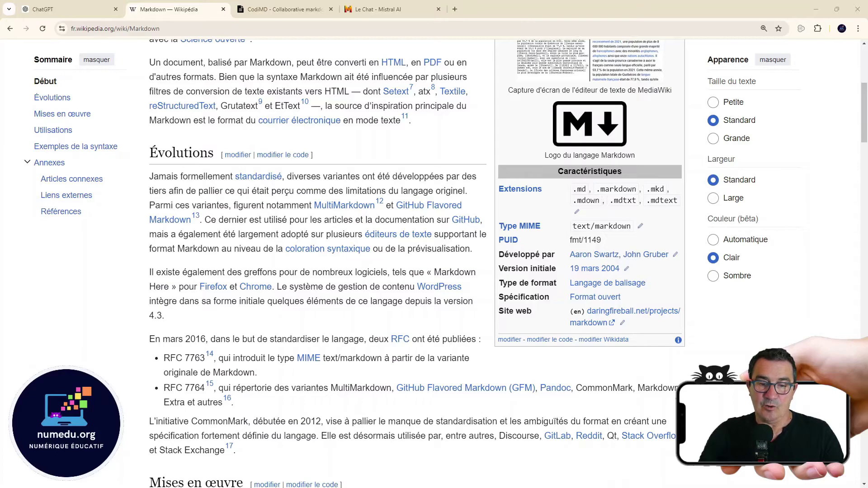
- Switch to LibreOffice Calc, paste the copied answer at A1 with the proposed text import settings, and widen column A
key("alt+Tab")
left_click(44, 76)
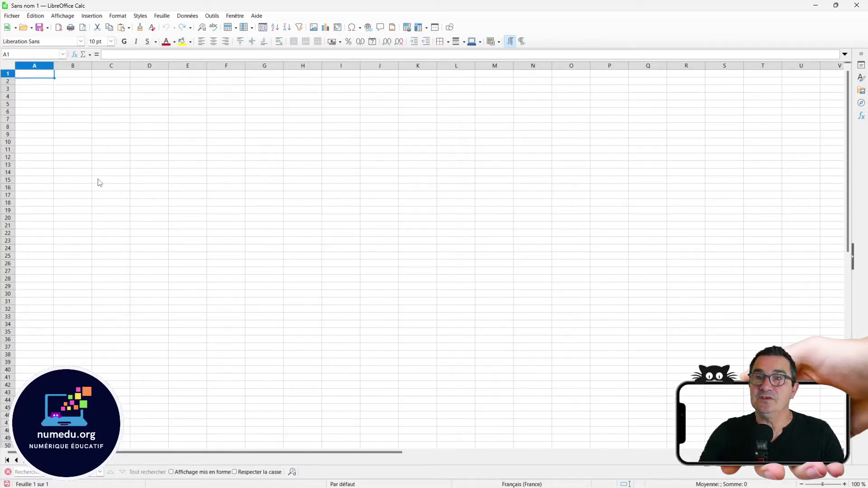
key("ctrl+v")
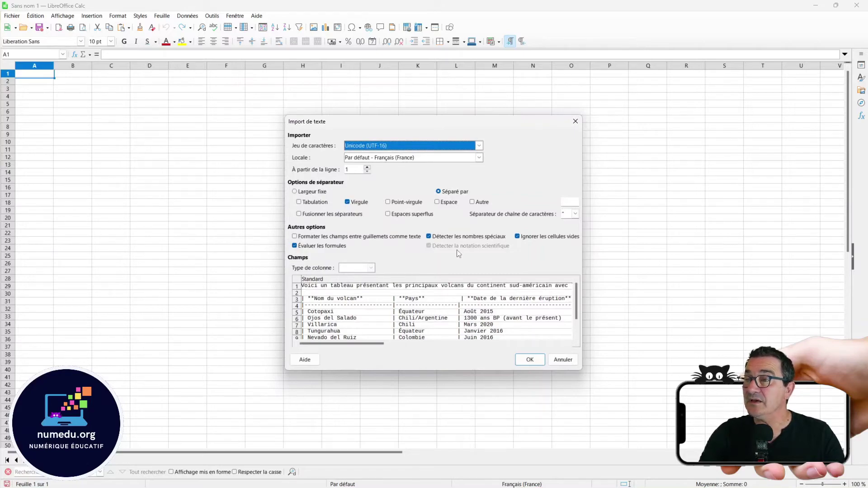
left_click(529, 359)
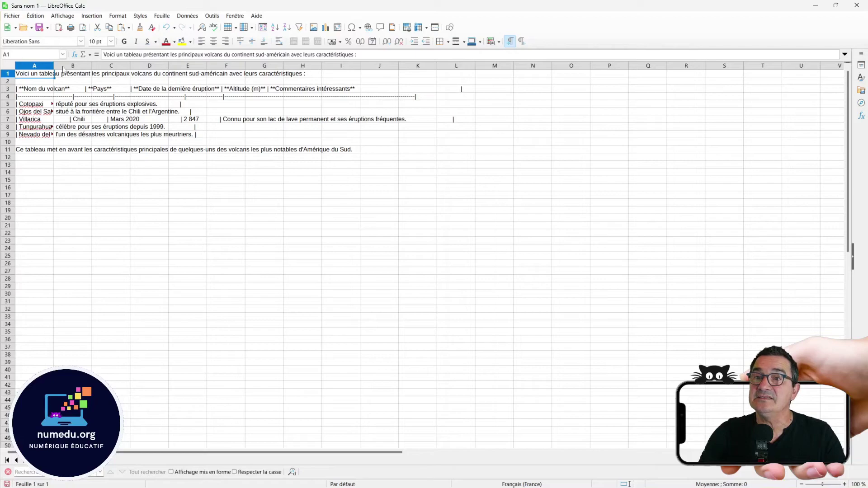
left_click_drag(55, 65, 264, 65)
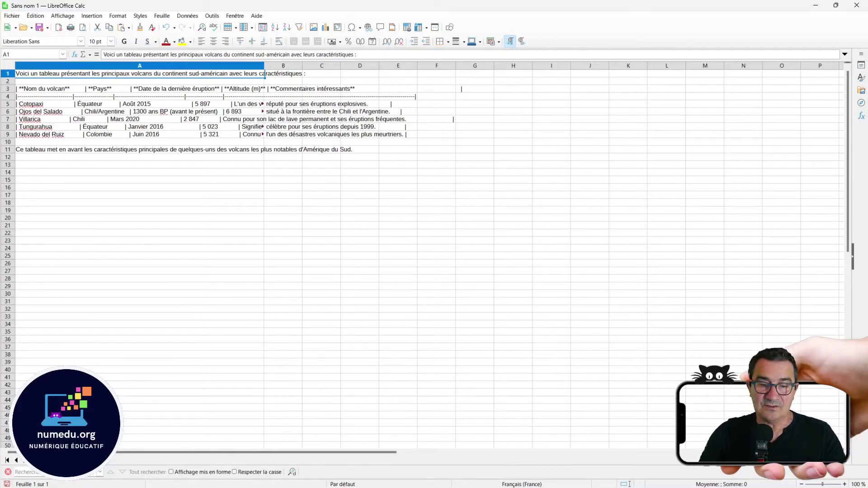
- Switch to Excel, paste the copied answer into the first cell of Classeur1, and widen column 1 to fit the text
key("alt+Tab")
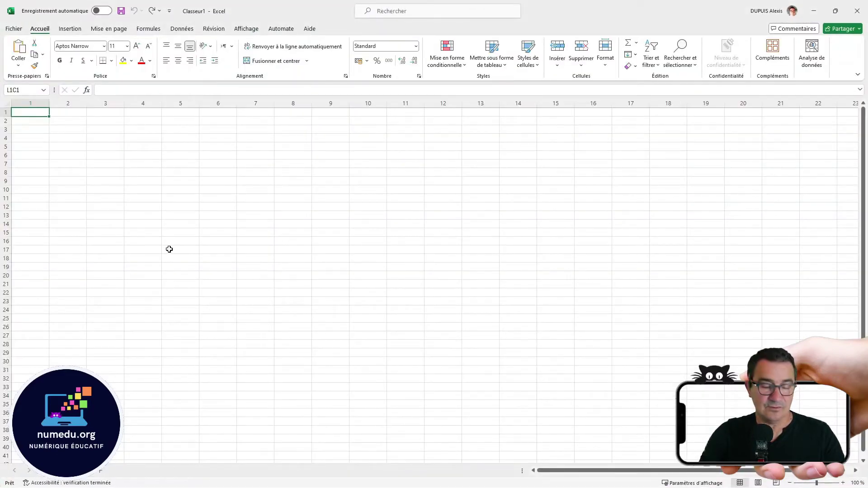
key("ctrl+v")
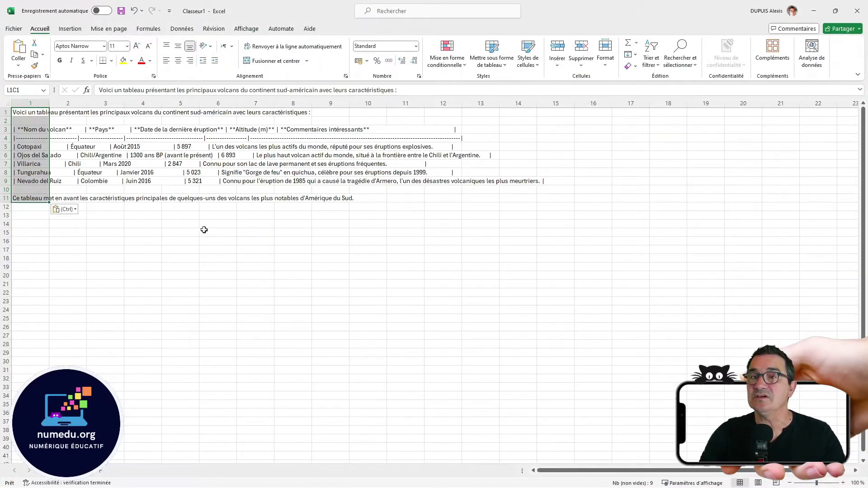
left_click_drag(47, 106, 563, 103)
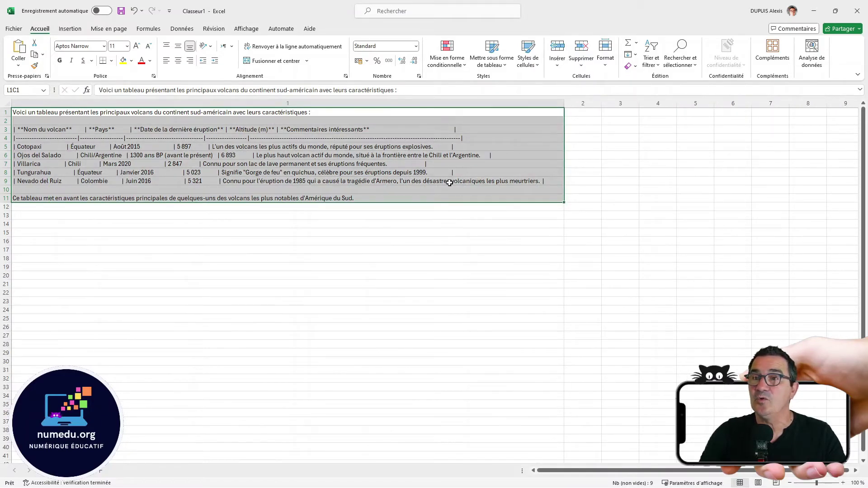
left_click(361, 298)
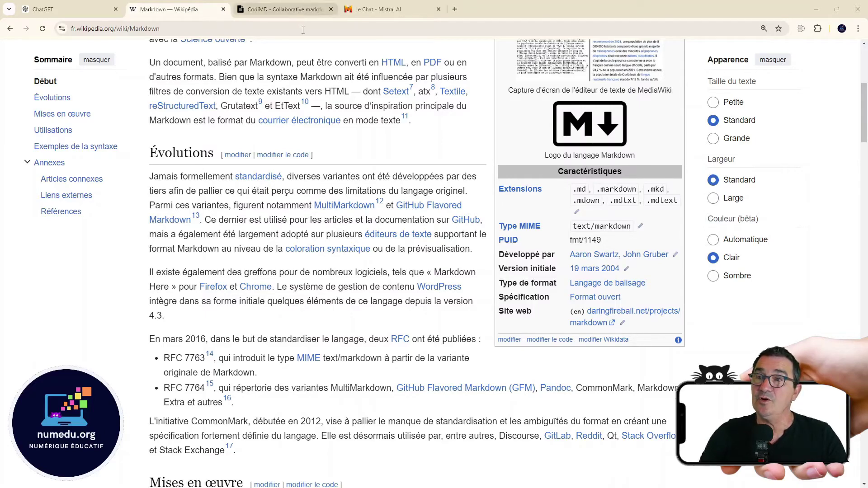
- Switch to the empty CodiMD note and paste the copied ChatGPT answer into its Markdown editor
left_click(283, 9)
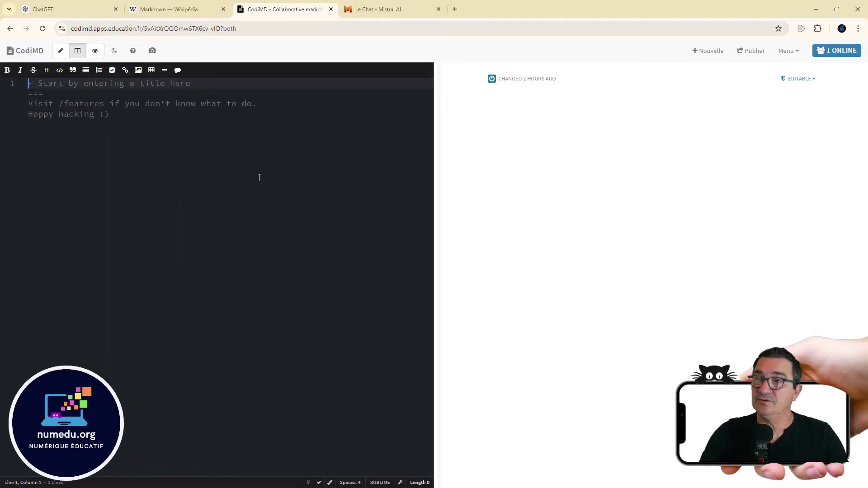
key("ctrl+v")
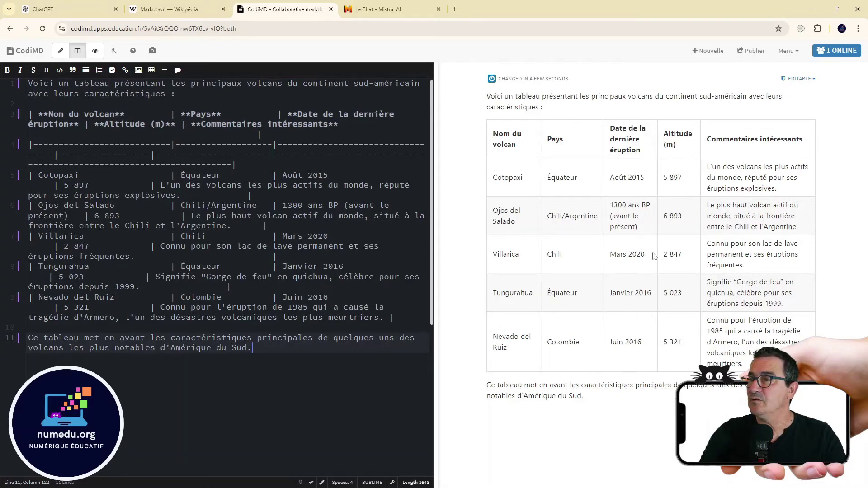
key("ctrl+plus")
key("ctrl+plus")
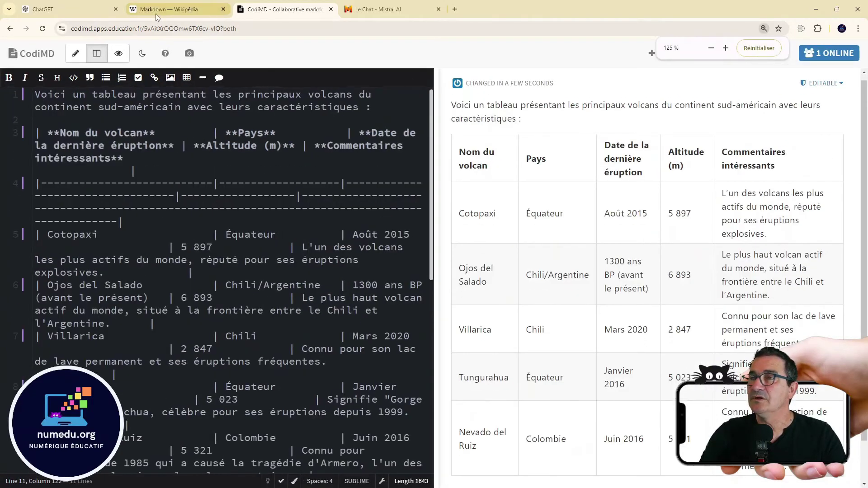
- Show the CodiMD note in view-only mode and review the rendered volcano table
left_click(118, 53)
scroll(454, 245, "down", 1)
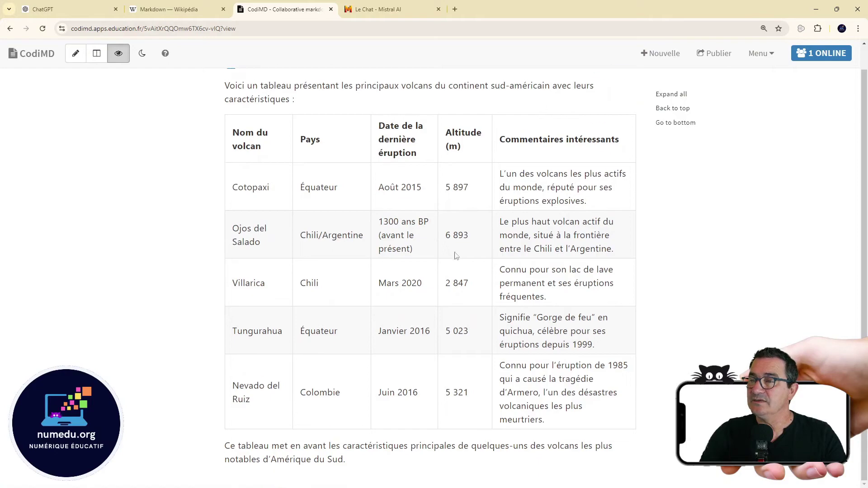
scroll(514, 283, "up", 1)
scroll(515, 287, "down", 1)
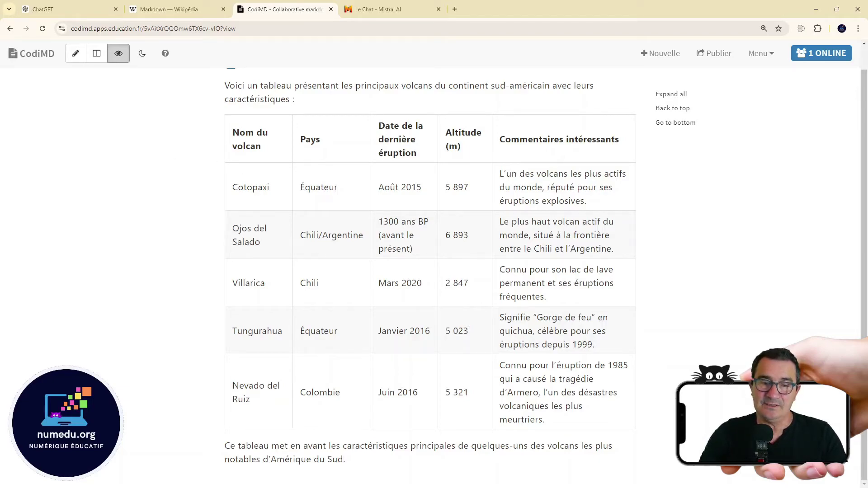
- Switch to the ChatGPT conversation and copy only the volcano table from the answer, without the surrounding text
key("ctrl+1")
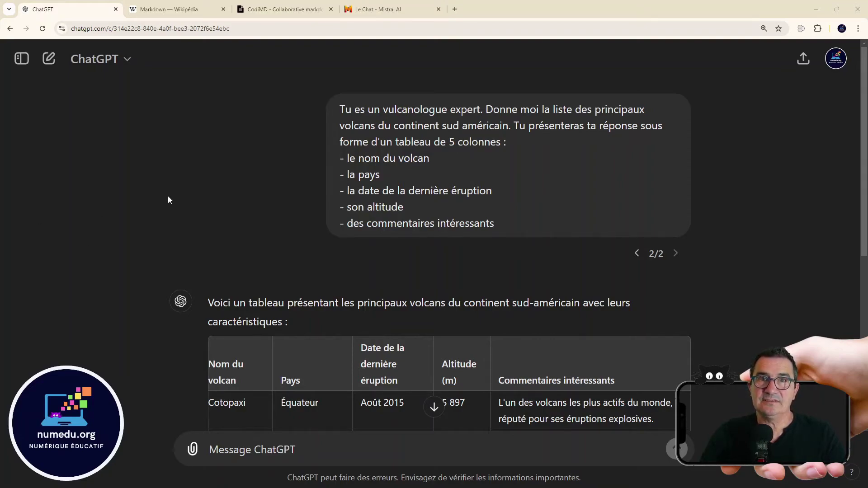
scroll(168, 199, "down", 4)
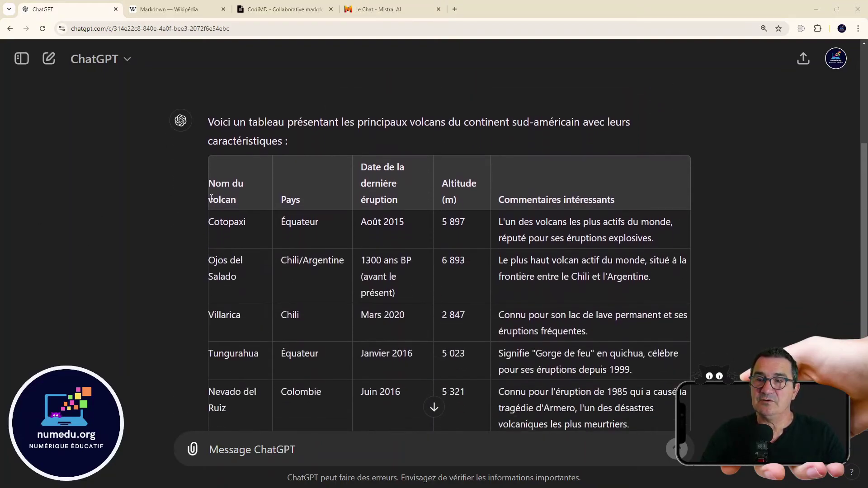
scroll(211, 197, "down", 1)
left_click_drag(211, 135, 665, 380)
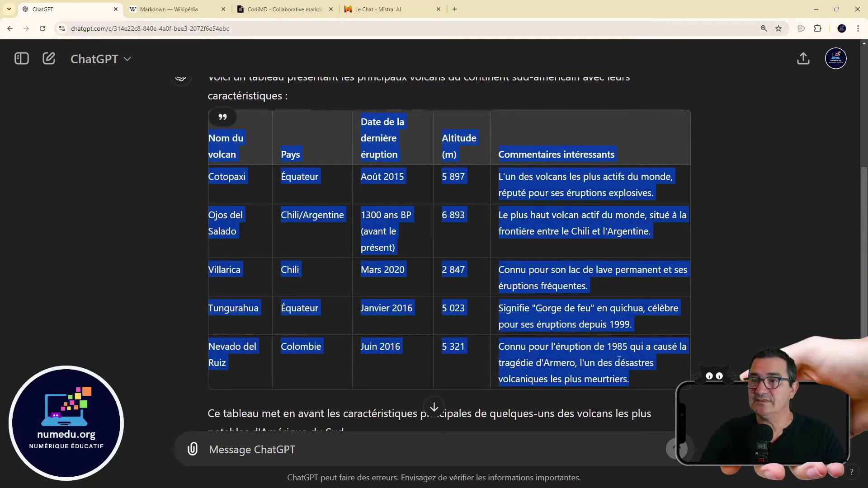
right_click(563, 282)
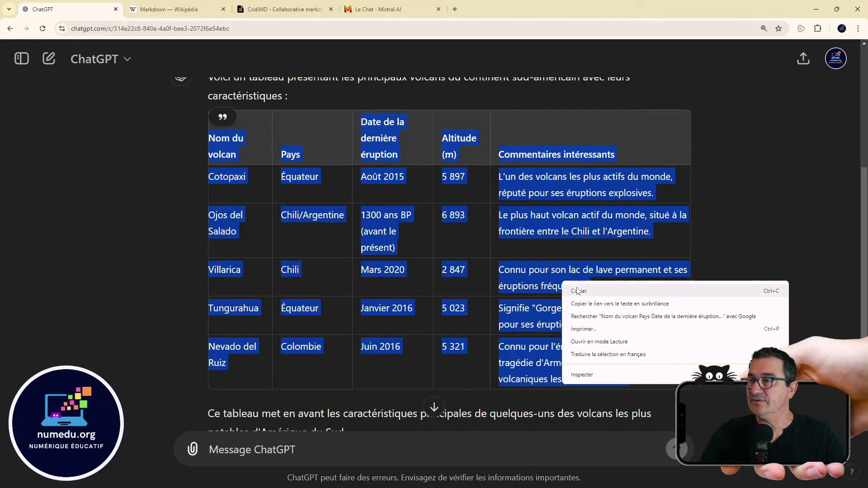
left_click(579, 292)
- Switch to LibreOffice Calc, paste the copied table at A1, and select its header row A1:E1
mouse_move(565, 487)
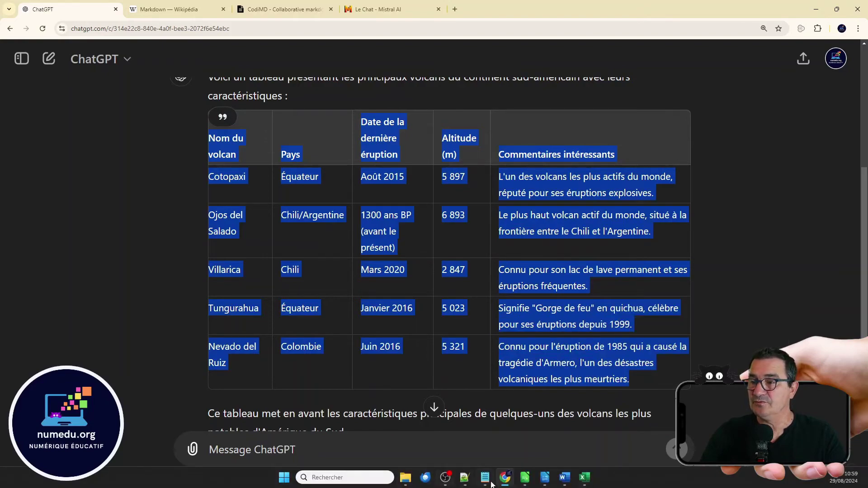
left_click(524, 477)
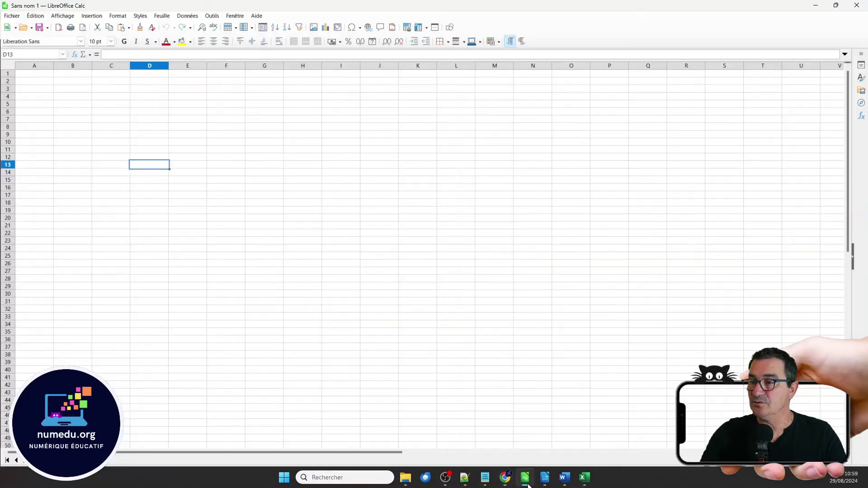
left_click(47, 74)
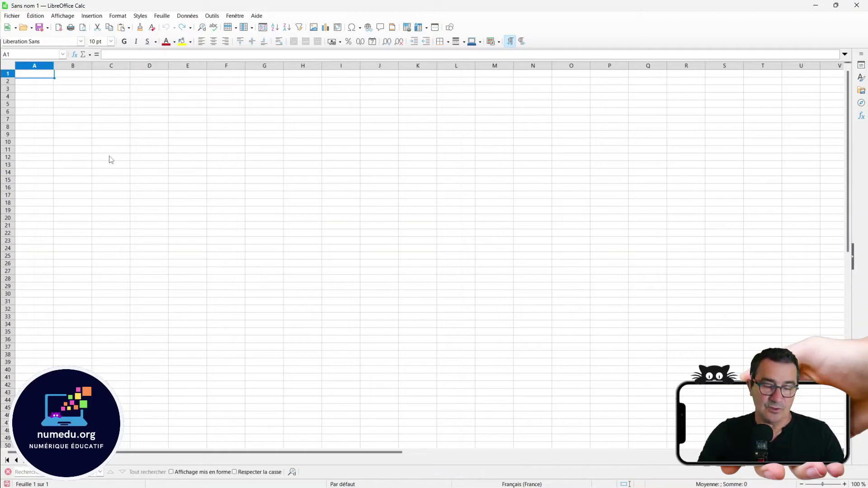
key("ctrl+v")
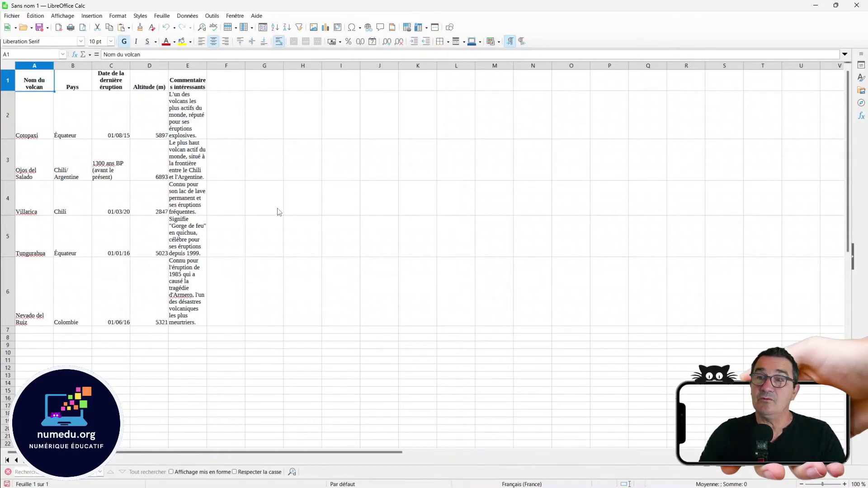
left_click(268, 220)
left_click_drag(39, 86, 195, 300)
left_click(249, 304)
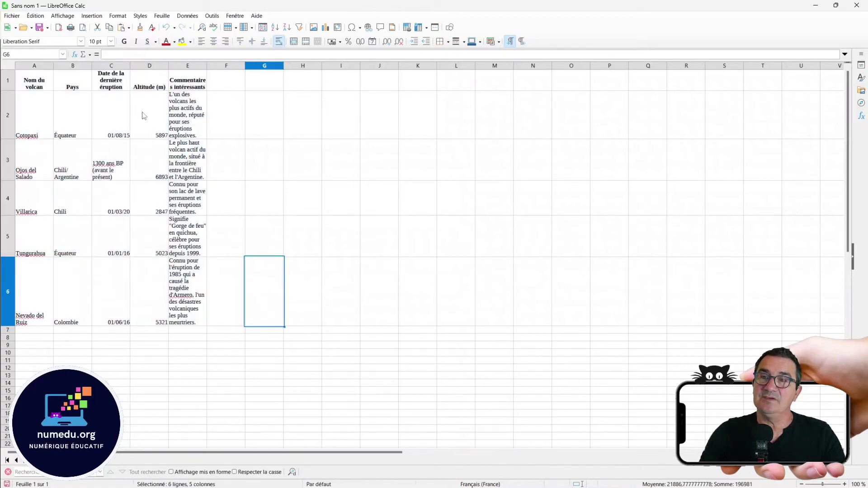
left_click_drag(34, 83, 197, 88)
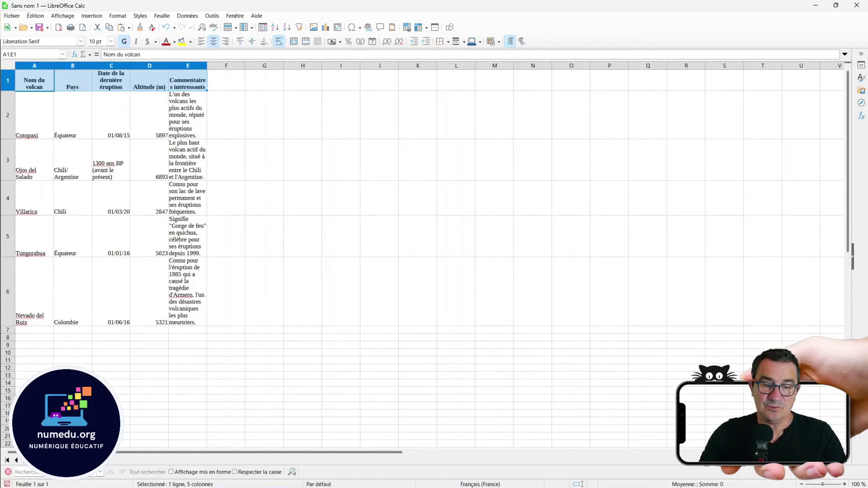
- Switch to Excel, paste the copied table into the first cell, widen column 5 for the comments, and return to ChatGPT
key("alt+Tab")
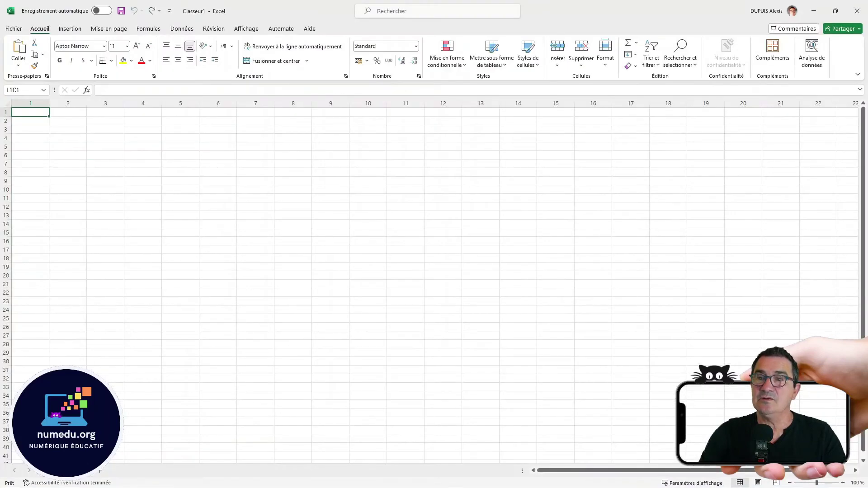
key("ctrl+v")
scroll(327, 238, "down", 1)
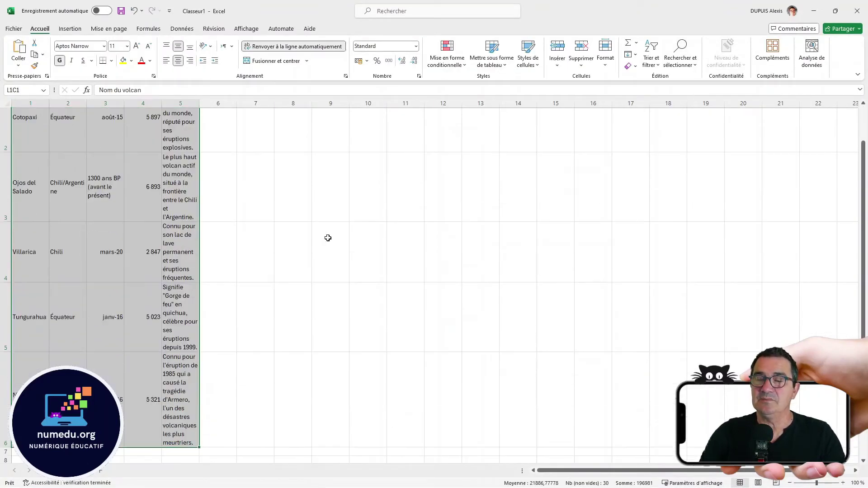
left_click_drag(201, 102, 361, 107)
scroll(308, 264, "down", 1)
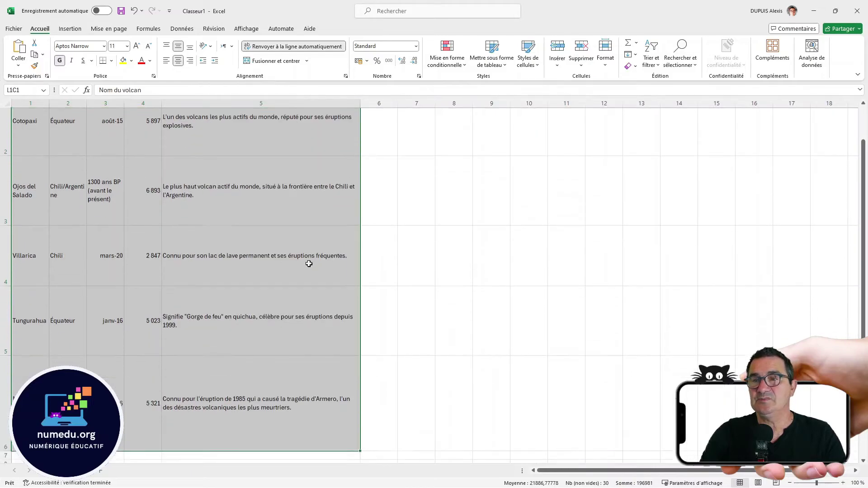
scroll(309, 263, "up", 2)
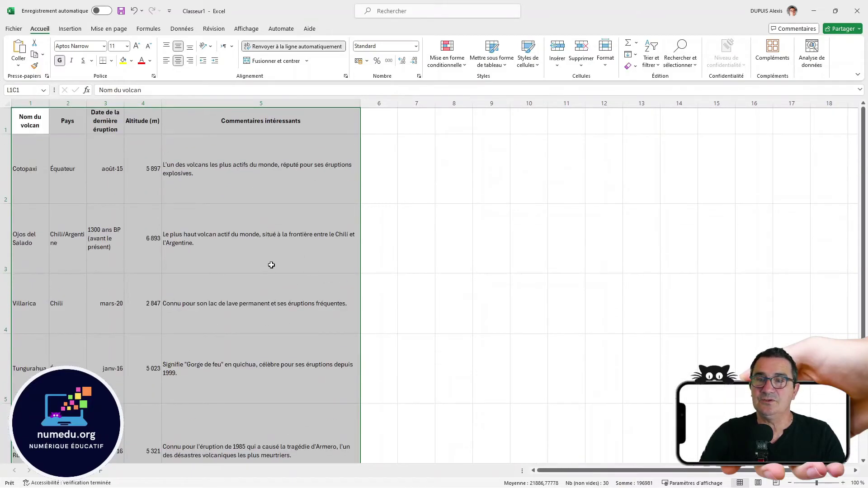
left_click(814, 12)
left_click(816, 7)
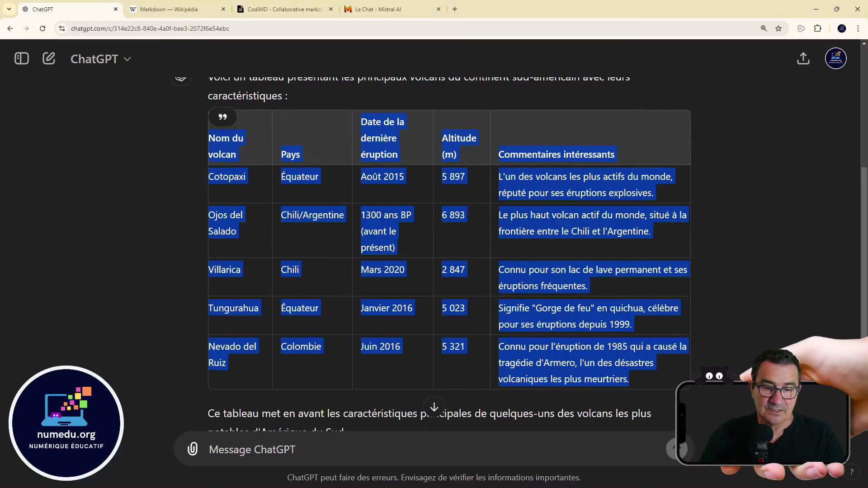
- Switch to Word, paste the copied table into the blank document, and apply all borders (Toutes les bordures) to the selected table
left_click(556, 487)
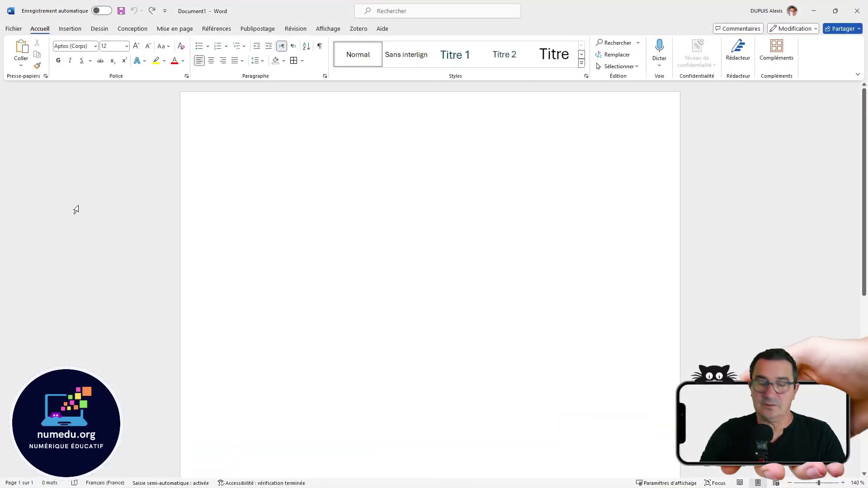
key("ctrl+v")
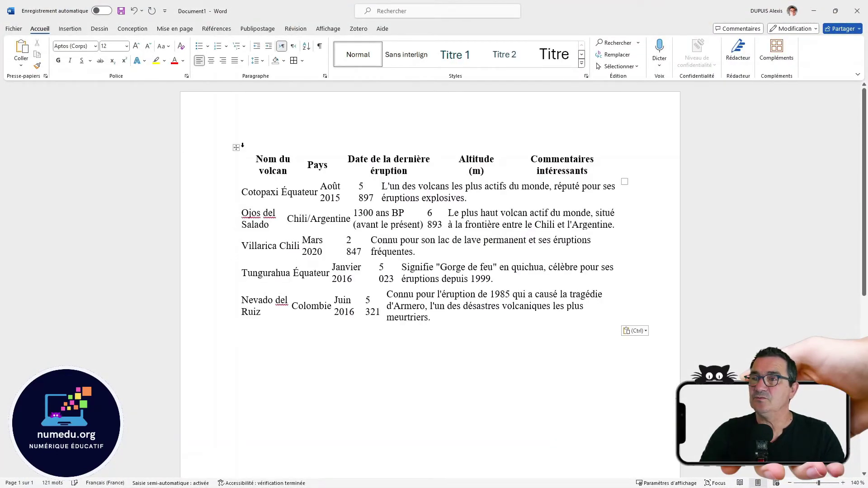
left_click_drag(254, 169, 523, 331)
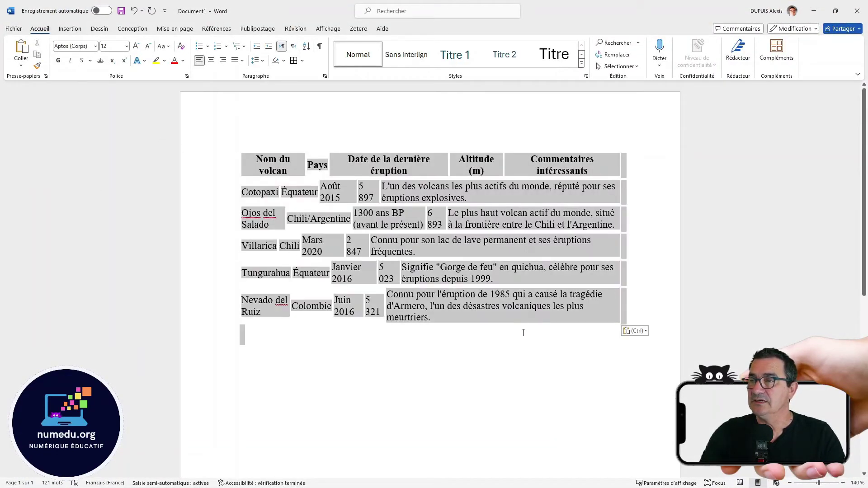
left_click(302, 62)
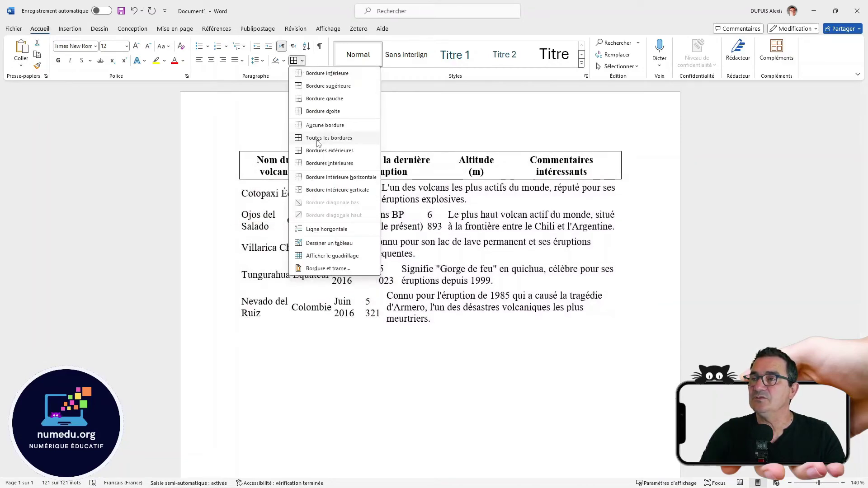
left_click(317, 139)
left_click(355, 211)
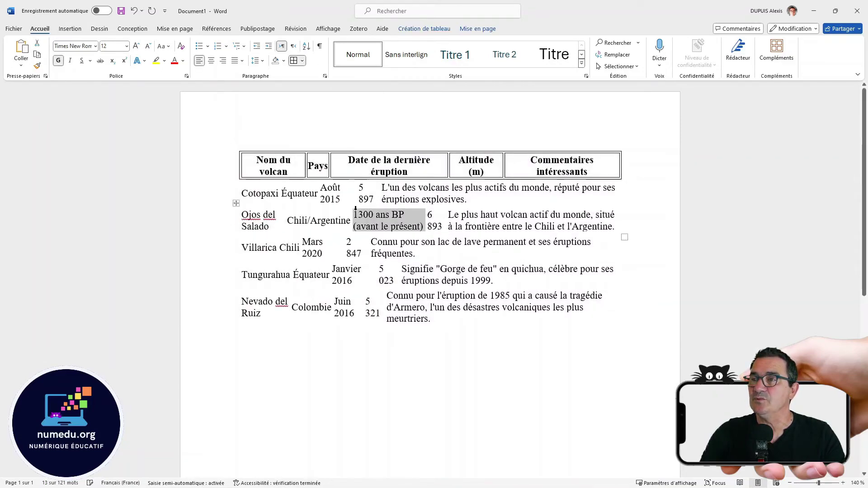
- Switch to LibreOffice Writer and paste the copied volcano table into the blank document
left_click(418, 434)
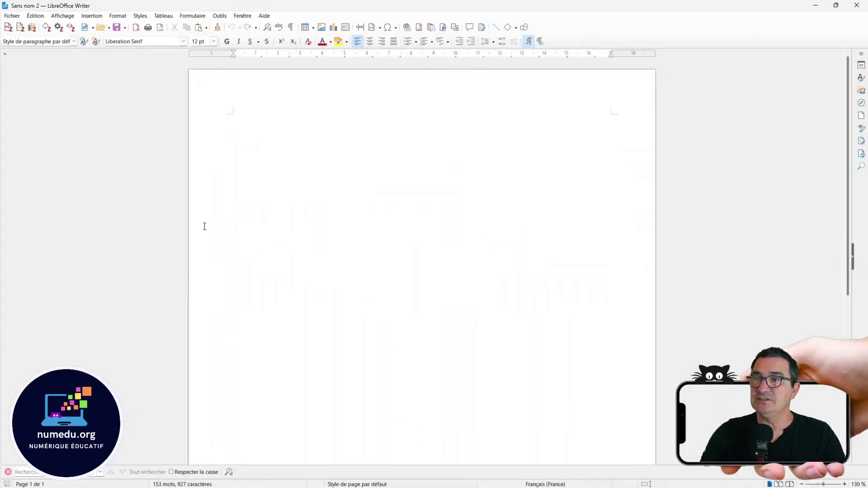
key("ctrl+v")
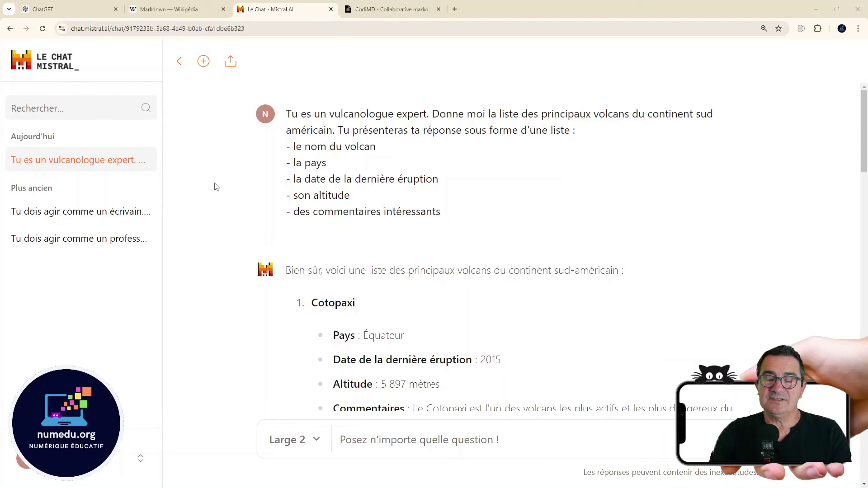
- Review the list-format volcano prompt and answer in Le Chat Mistral, and copy the complete answer
mouse_move(466, 176)
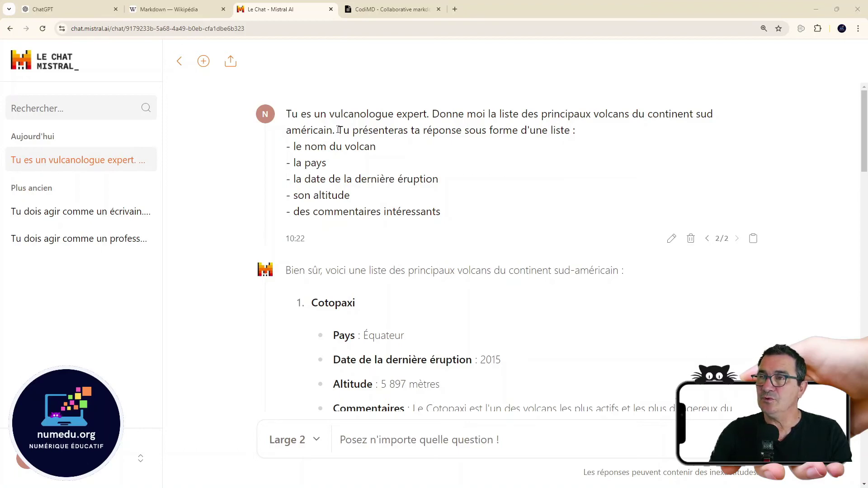
left_click_drag(338, 129, 585, 126)
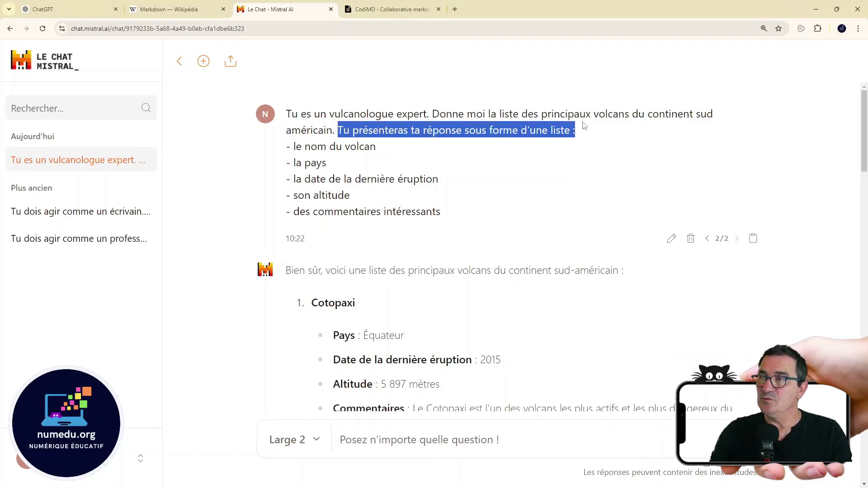
left_click(549, 163)
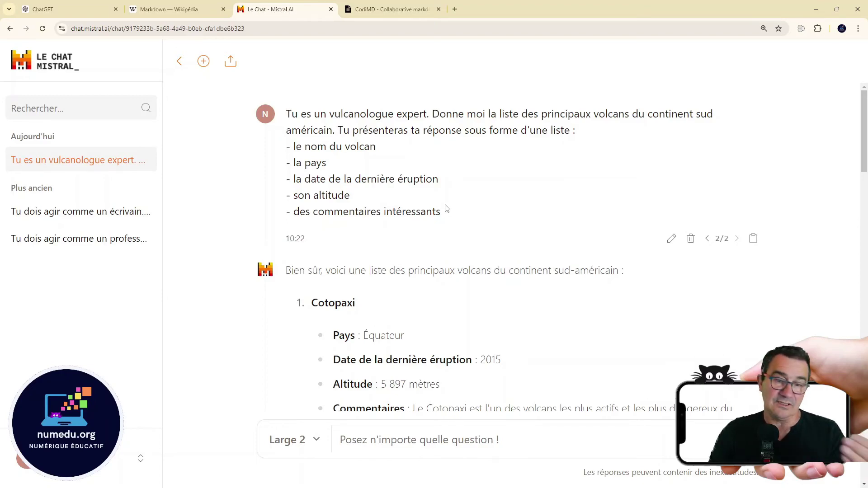
scroll(417, 231, "down", 1)
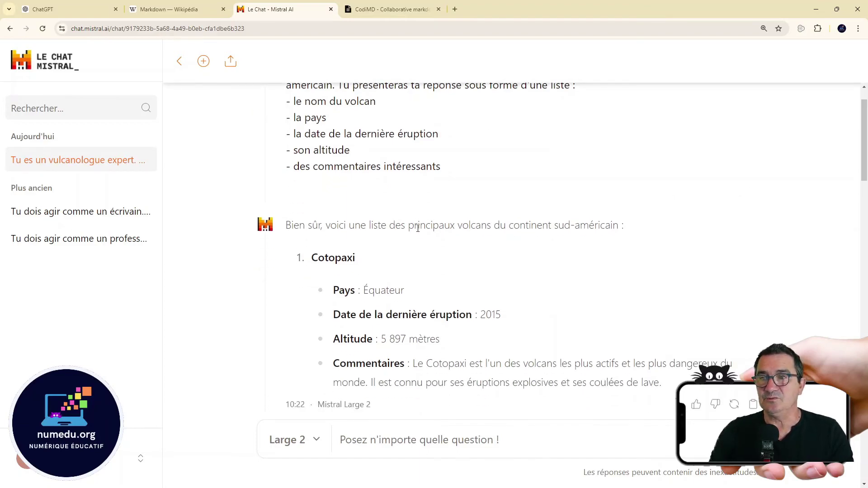
scroll(417, 228, "down", 1)
scroll(418, 232, "down", 1)
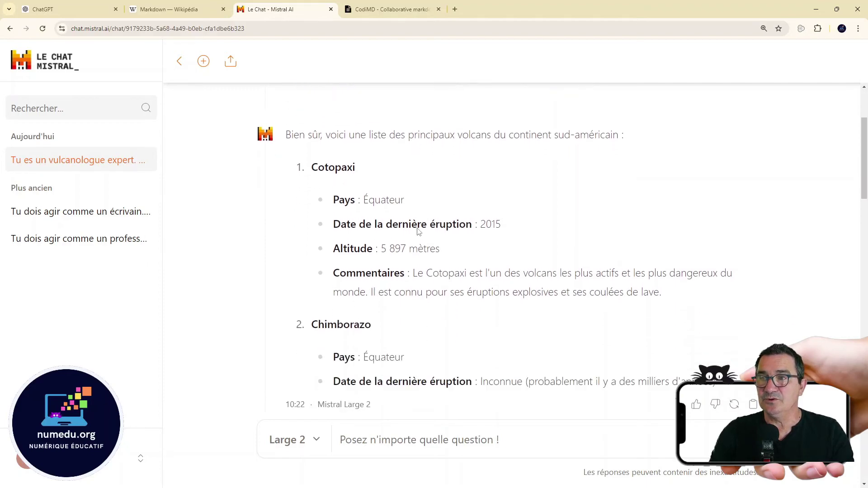
scroll(419, 226, "down", 18)
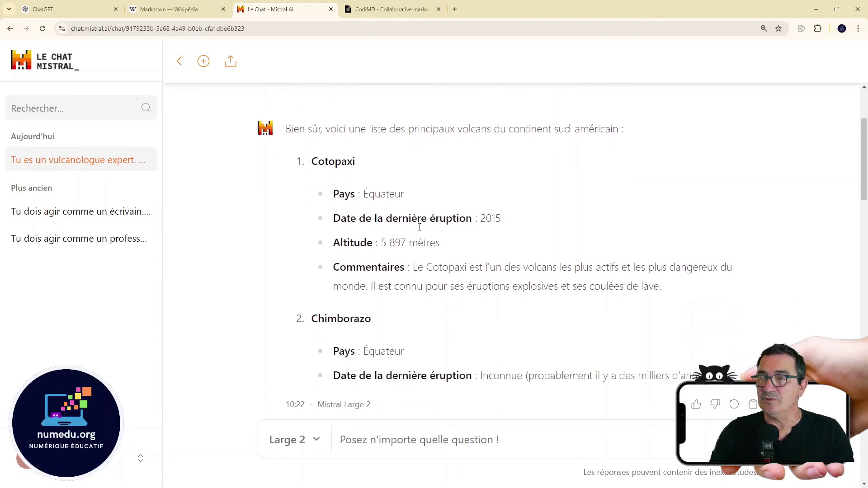
scroll(419, 227, "down", 12)
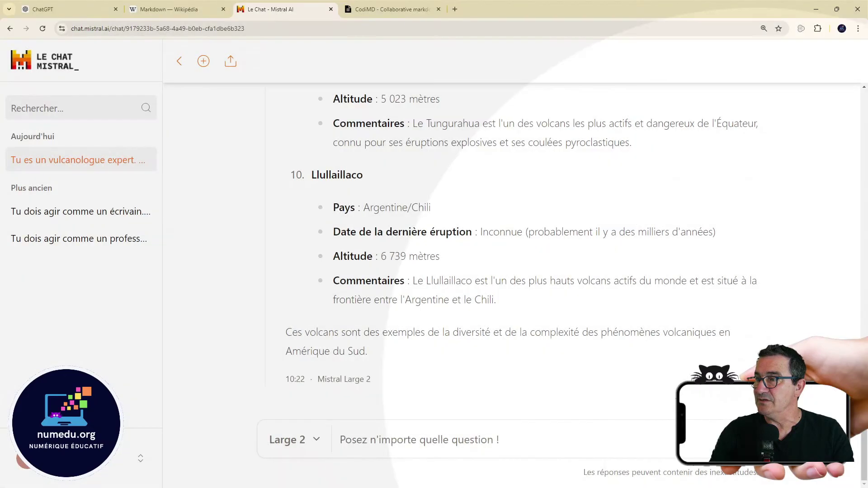
left_click(753, 383)
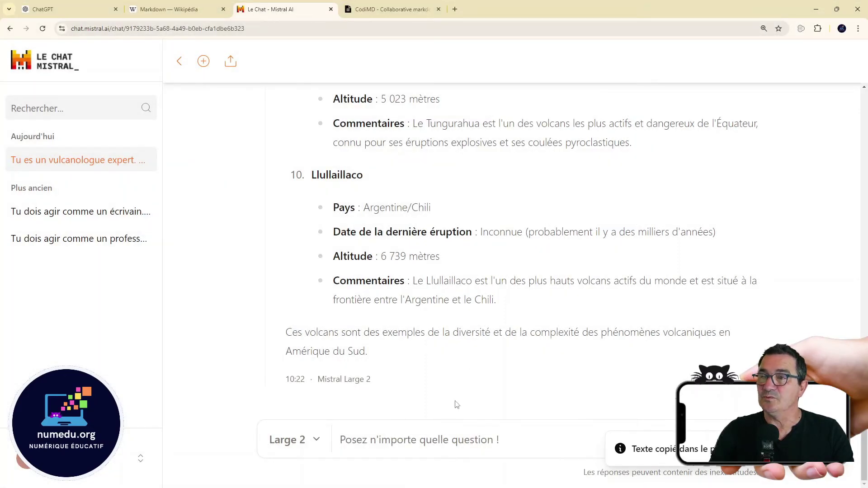
- Switch to the CodiMD note, paste the copied Le Chat list into its editor, and review the rendered list from the start
left_click(377, 10)
key("ctrl+v")
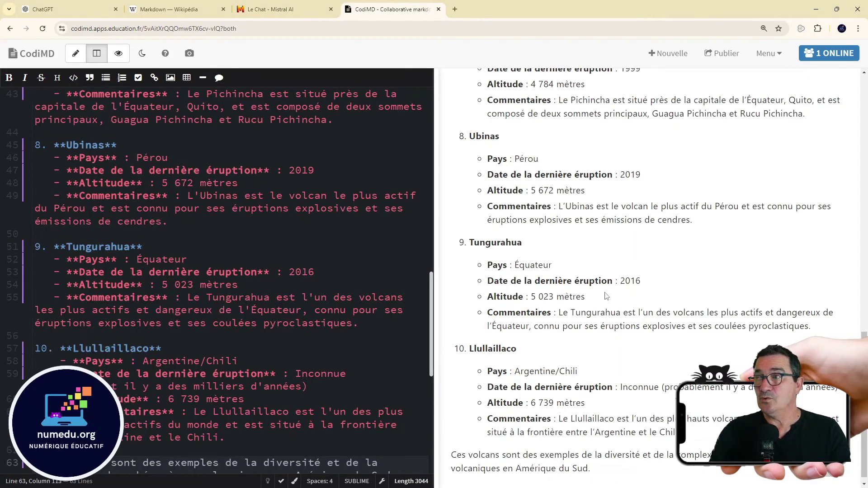
scroll(721, 319, "up", 6)
scroll(721, 320, "up", 10)
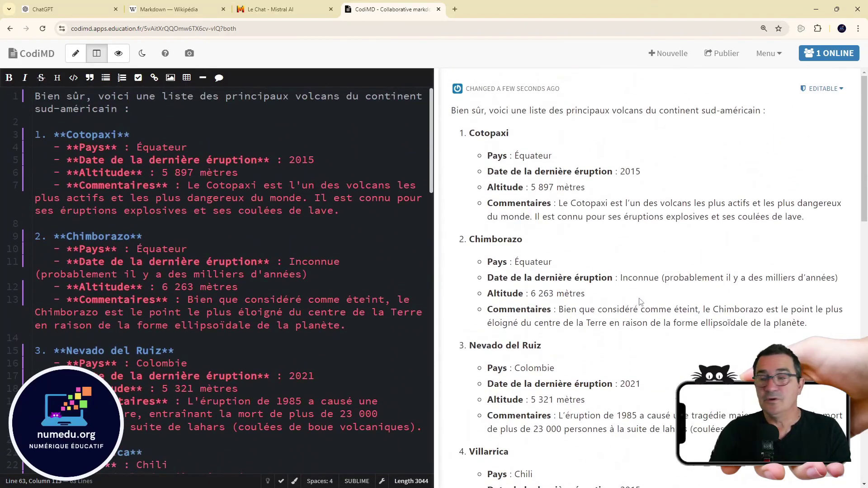
scroll(640, 302, "down", 4)
scroll(642, 298, "up", 4)
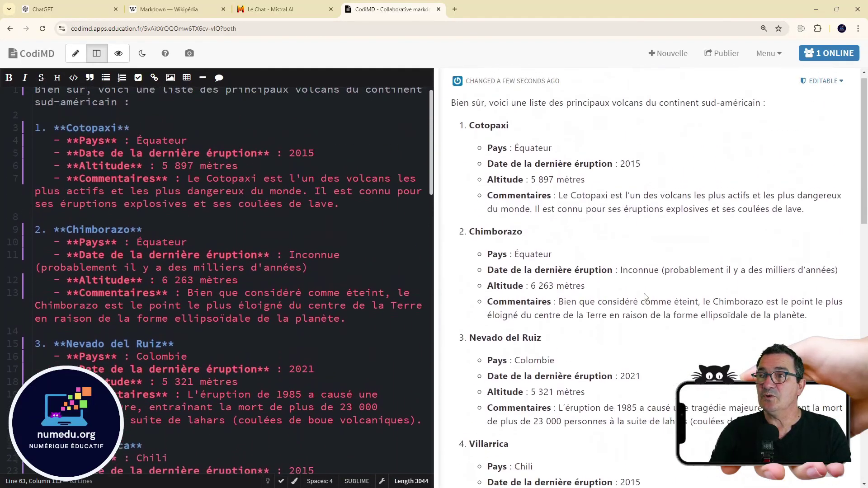
scroll(645, 296, "up", 1)
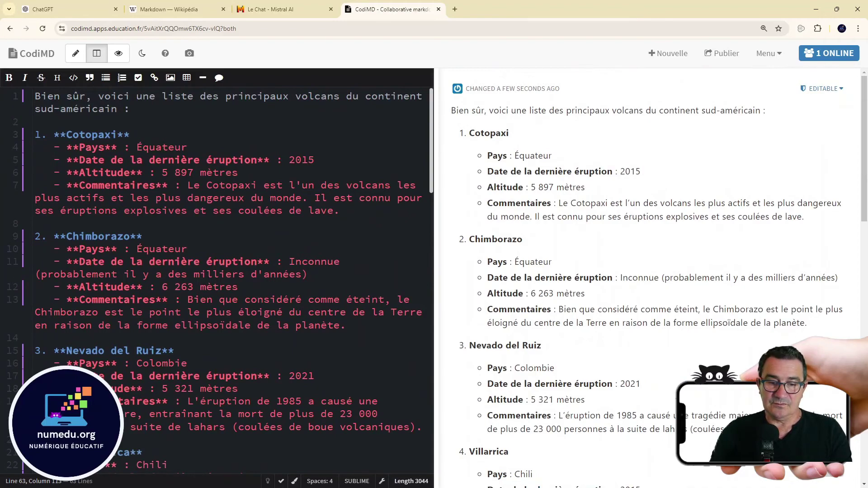
- Switch to Word, try pasting the copied raw Markdown list into the blank document, and undo the paste
key("alt+Tab")
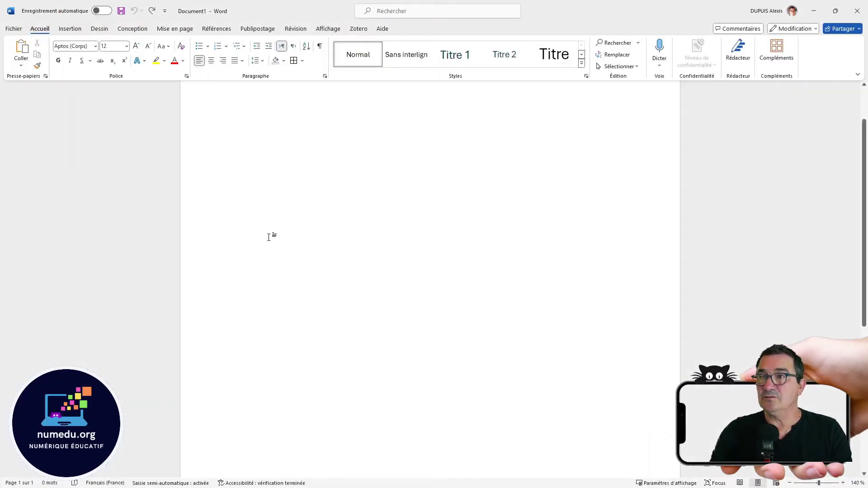
scroll(279, 221, "up", 1)
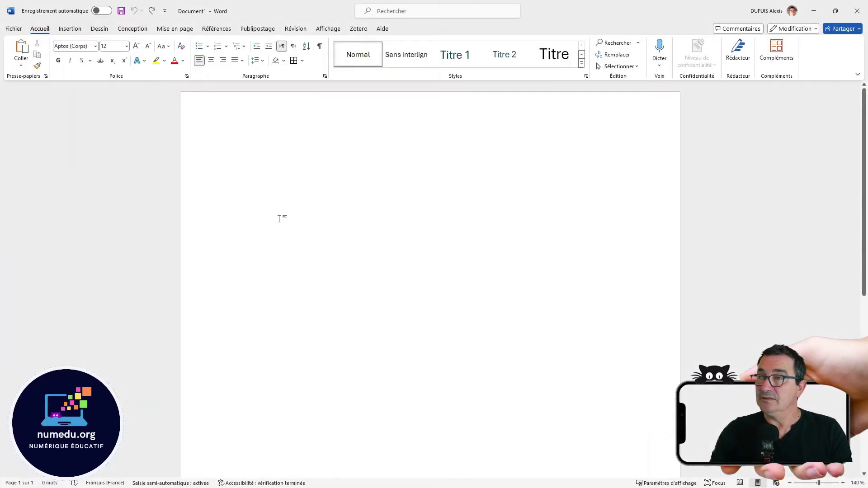
key("ctrl+v")
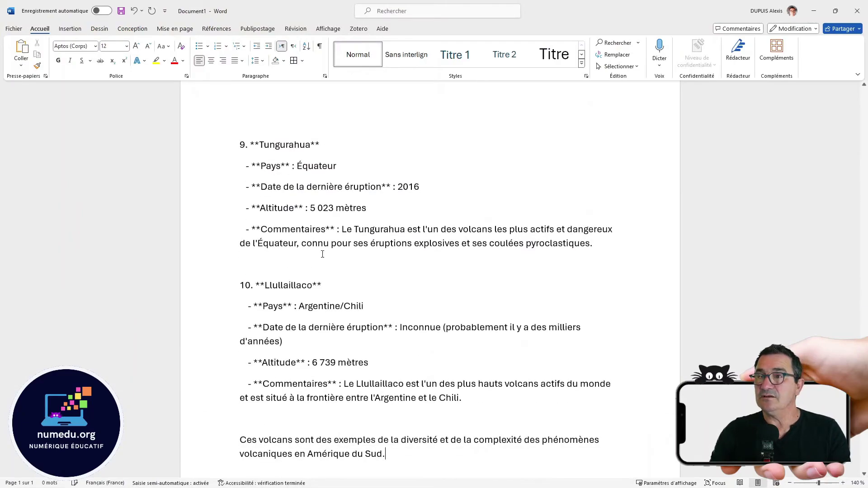
scroll(322, 256, "up", 7)
scroll(323, 263, "up", 10)
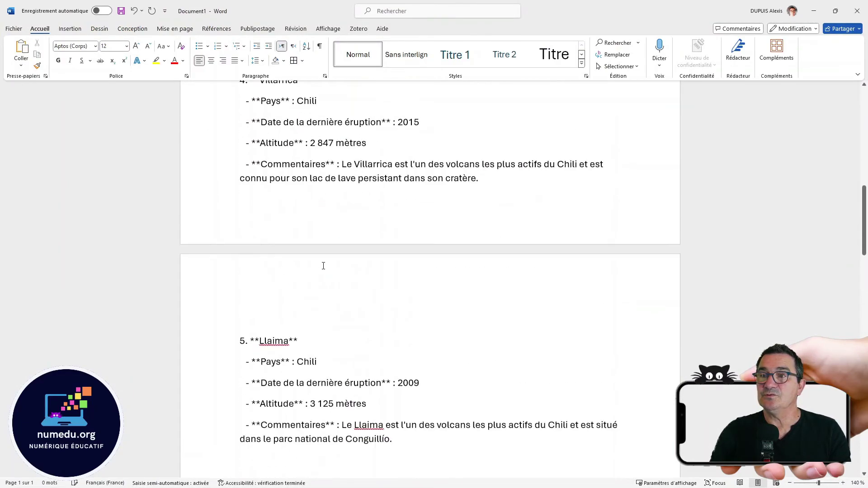
scroll(323, 265, "up", 10)
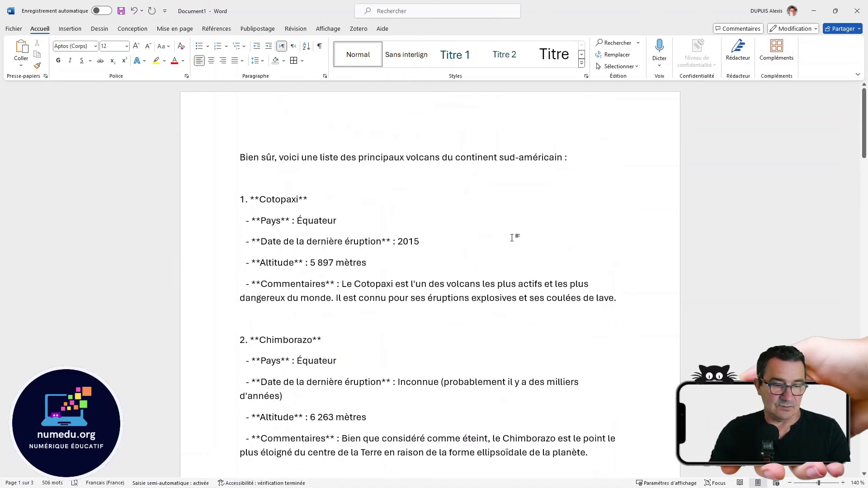
key("ctrl+z")
- Return to the Le Chat Mistral conversation in Chrome and copy the rendered volcano answer by selecting it from its introduction to its closing sentence
mouse_move(543, 487)
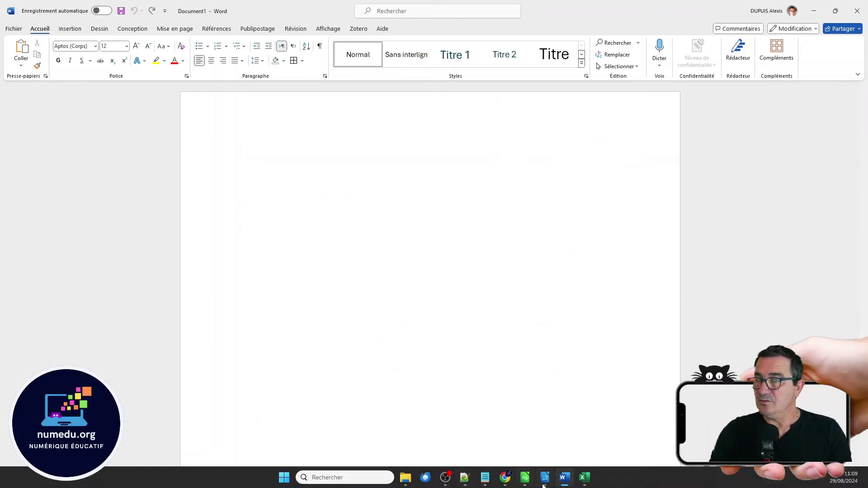
left_click(505, 479)
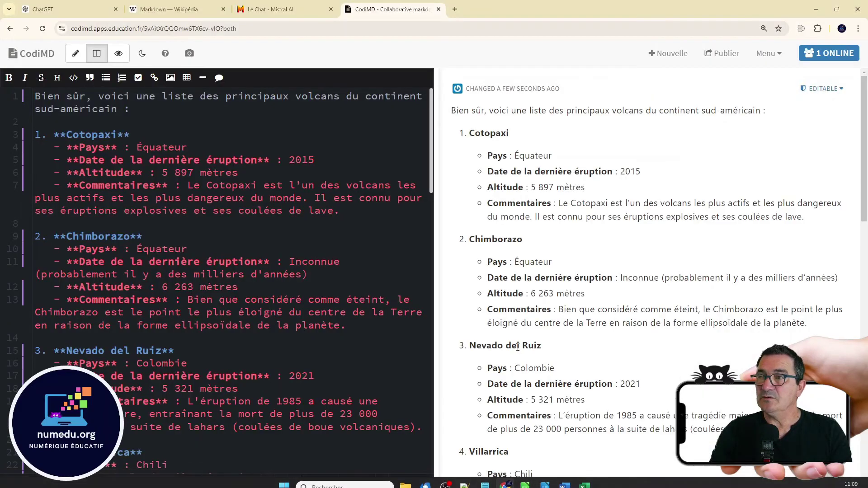
left_click(273, 8)
scroll(393, 208, "up", 10)
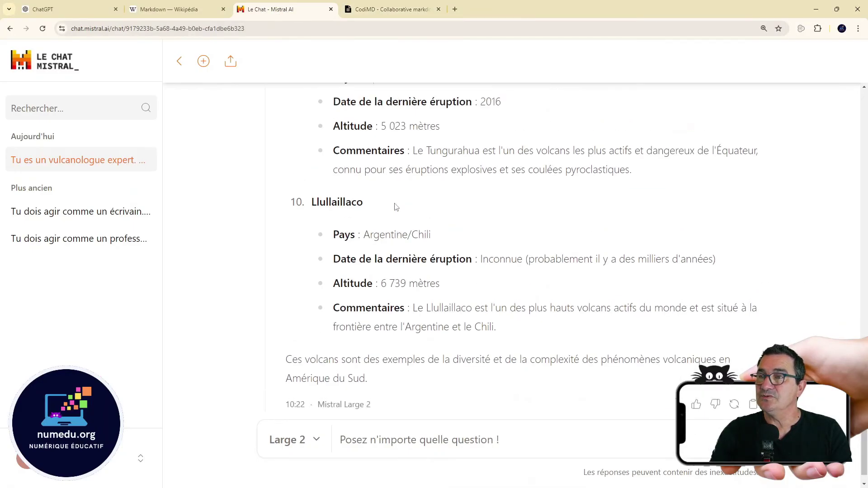
scroll(394, 208, "up", 15)
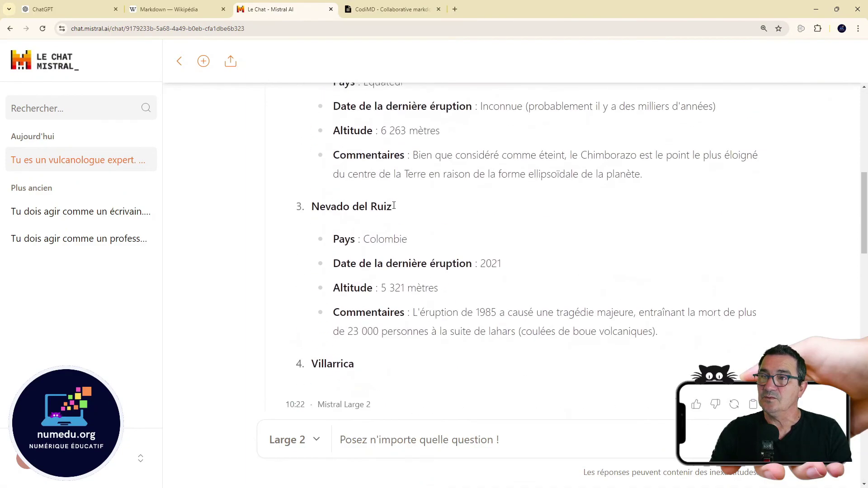
scroll(394, 205, "up", 5)
scroll(393, 207, "down", 3)
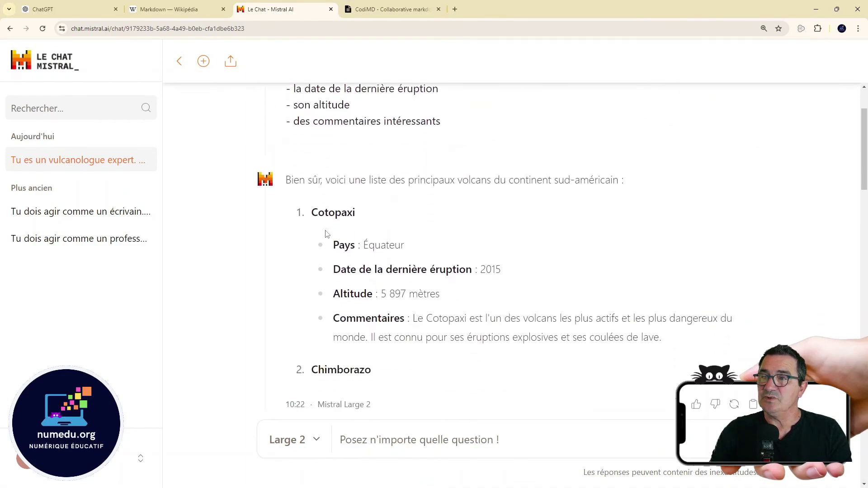
left_click_drag(287, 136, 466, 451)
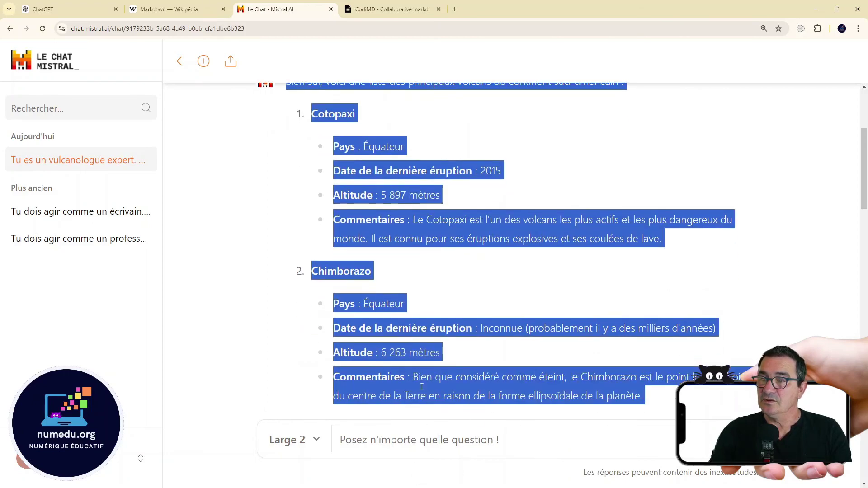
left_click_drag(422, 388, 440, 345)
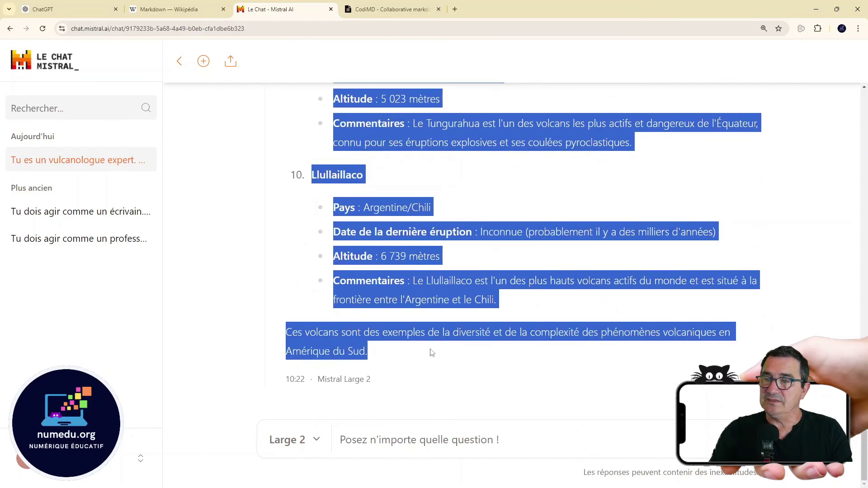
right_click(389, 283)
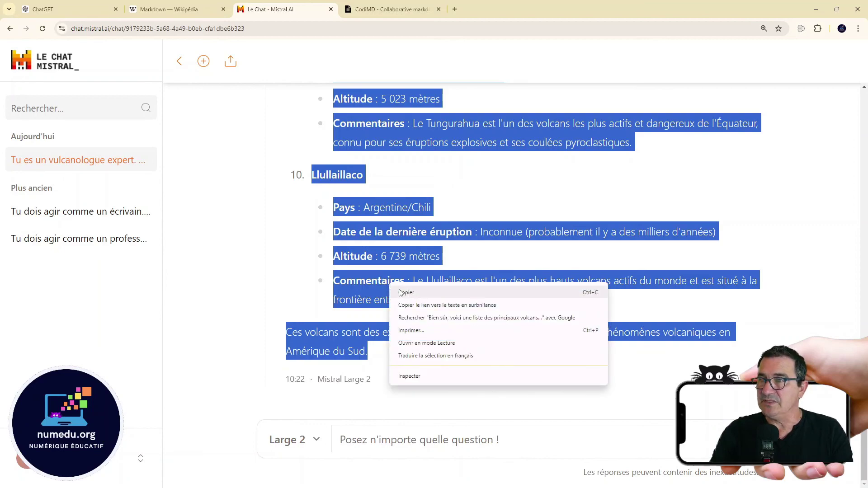
left_click(407, 292)
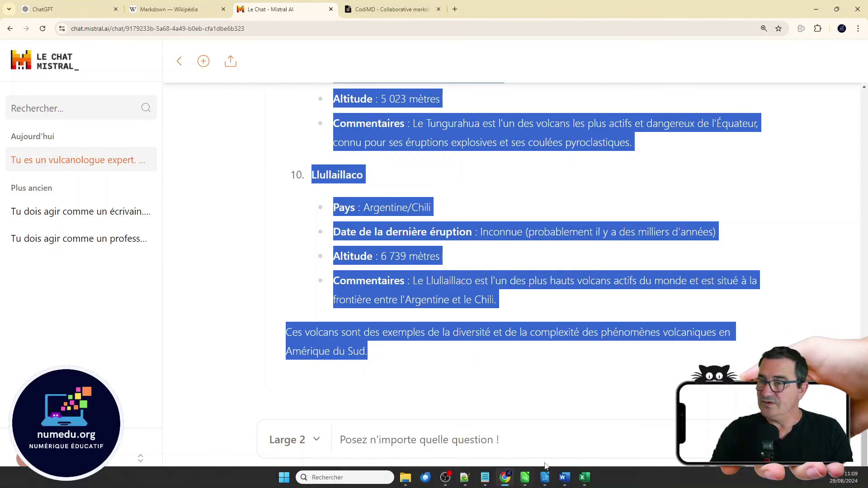
- Switch to LibreOffice Writer and paste the copied formatted volcano list into the document
left_click(544, 478)
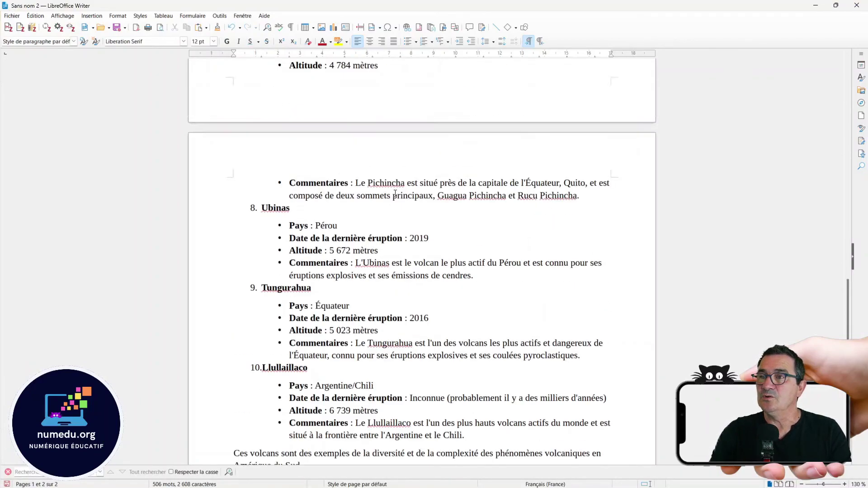
scroll(395, 193, "up", 15)
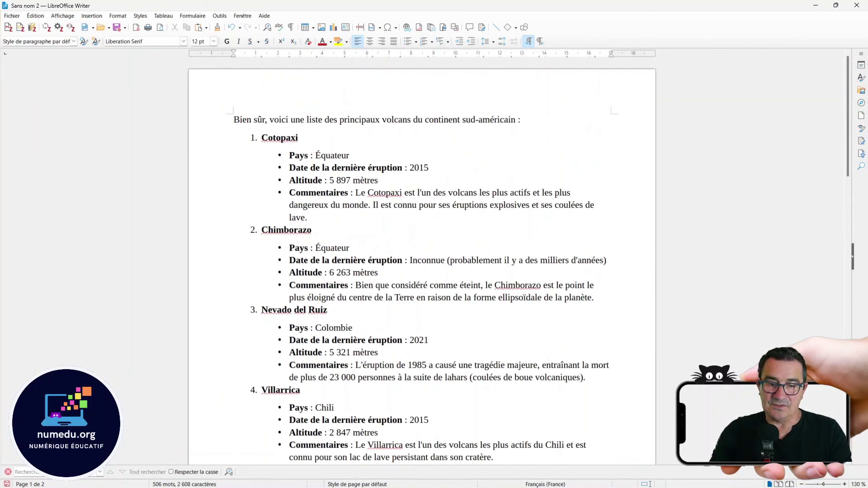
- Switch to Word, try a default paste of the formatted volcano list into the blank document, and undo it
key("alt+Tab")
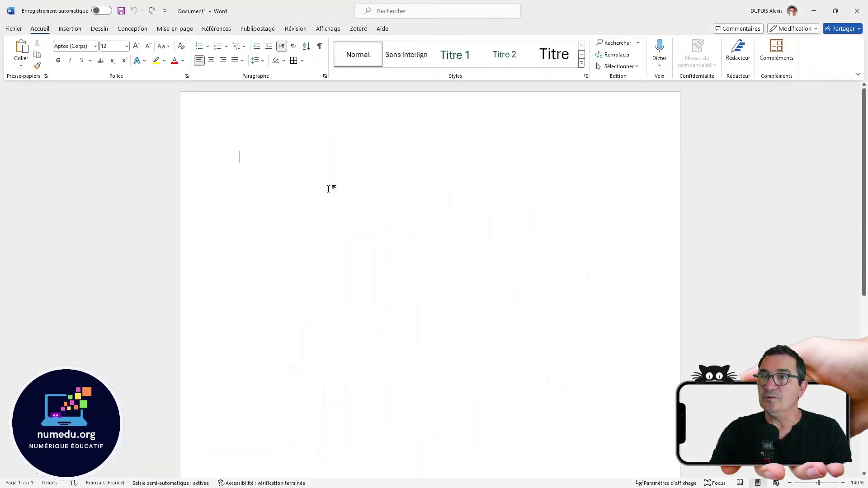
key("ctrl+v")
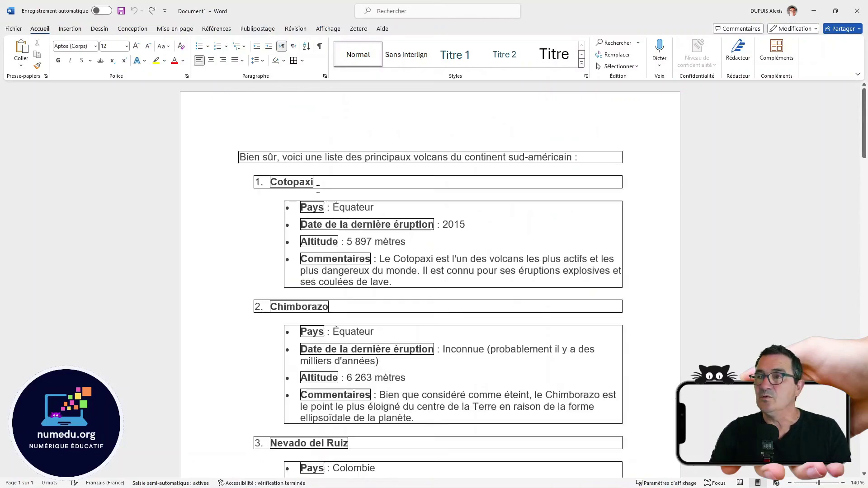
scroll(343, 218, "up", 15)
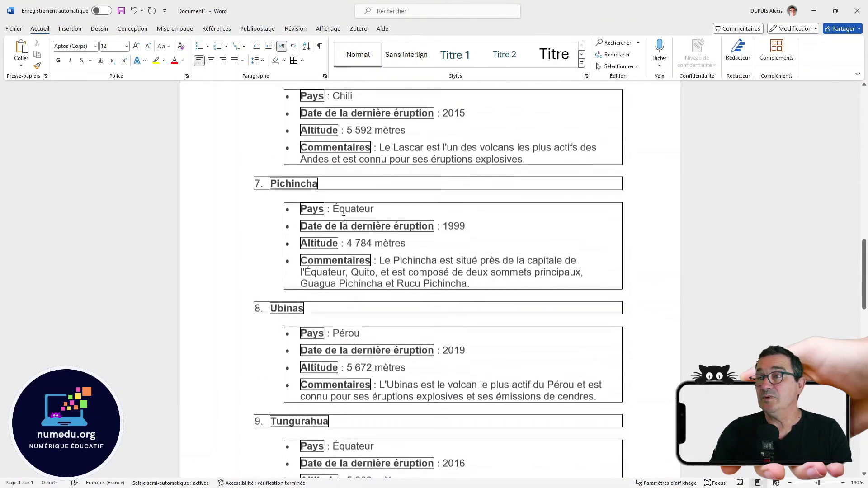
scroll(344, 219, "up", 15)
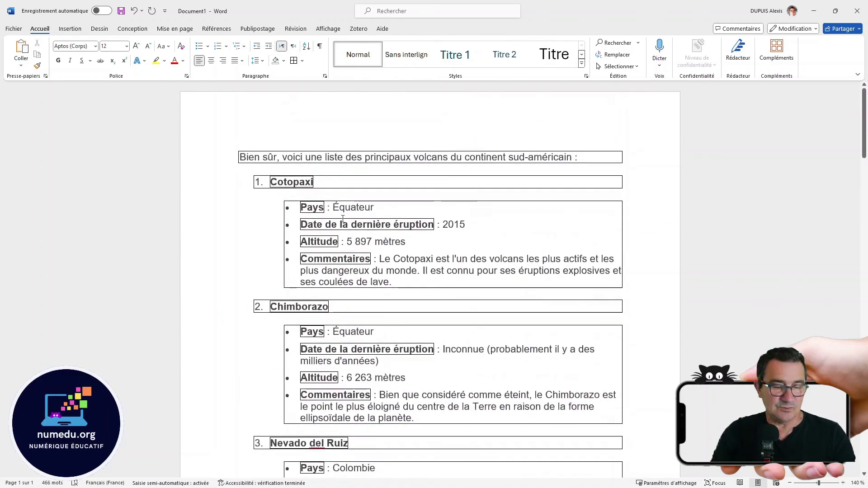
key("ctrl+z")
- Paste the volcano list into the blank Word document with the merge-formatting paste option and check the list
right_click(247, 162)
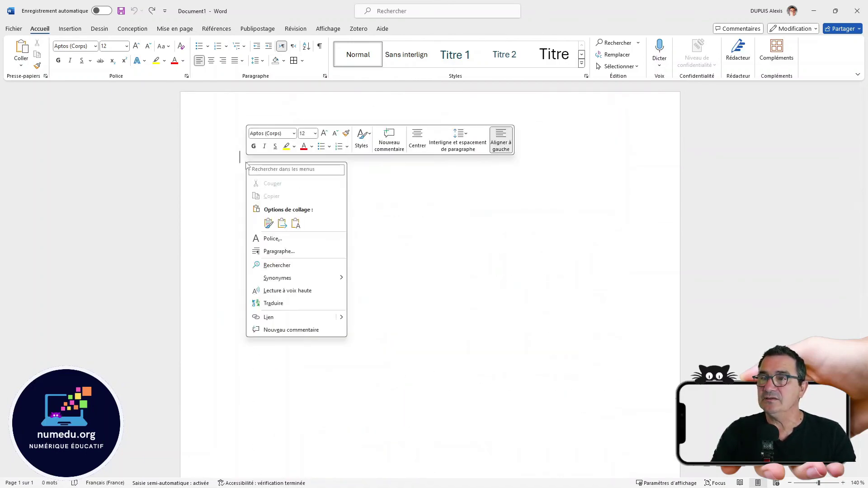
left_click(281, 224)
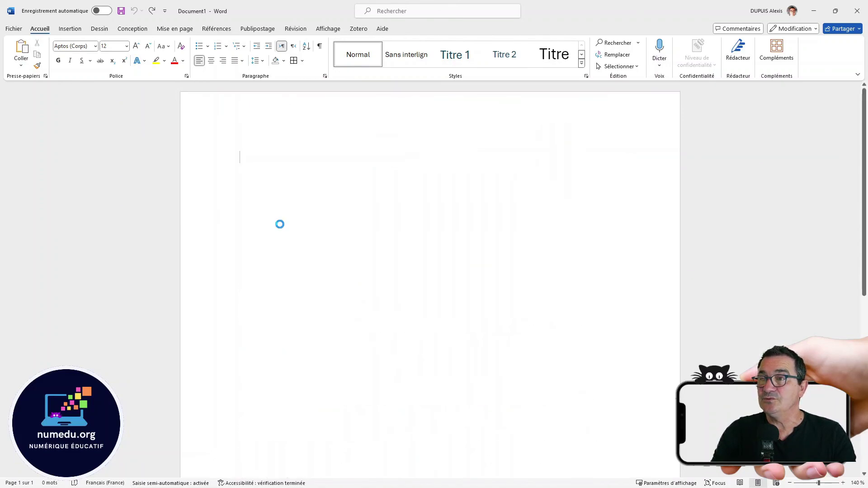
scroll(364, 247, "up", 20)
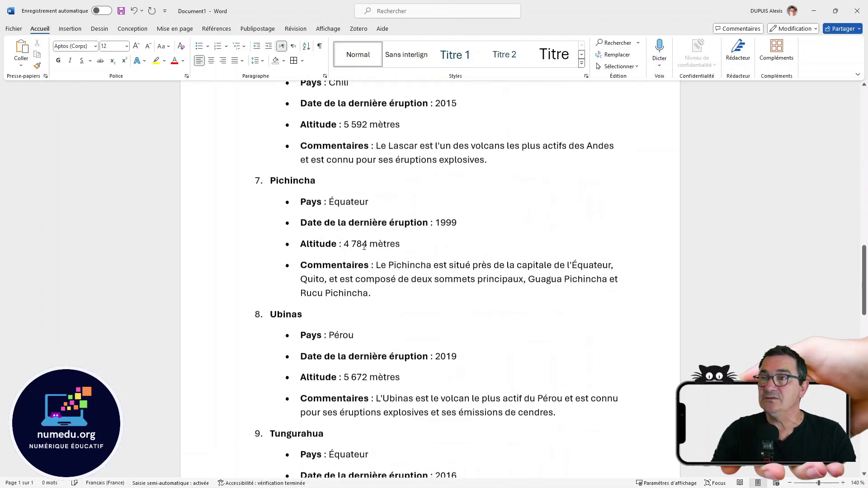
scroll(363, 246, "up", 10)
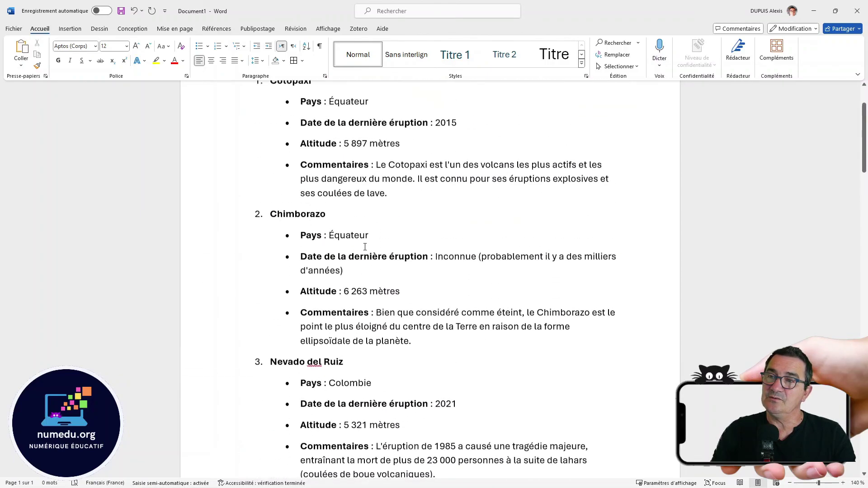